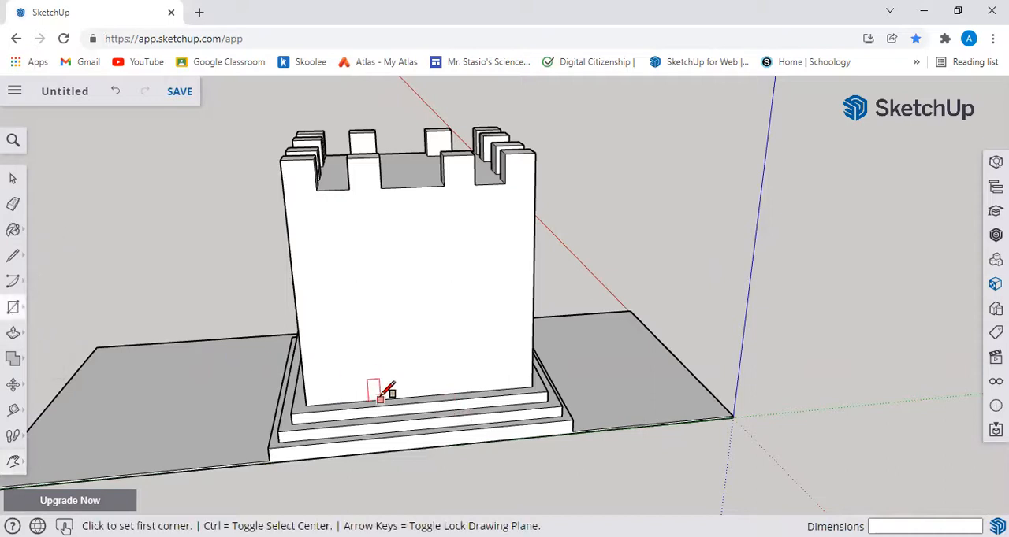
Step: Draw a horizontal and a vertical line across the tower's front face, joining the midpoints of its opposite edges
left_click(12, 257)
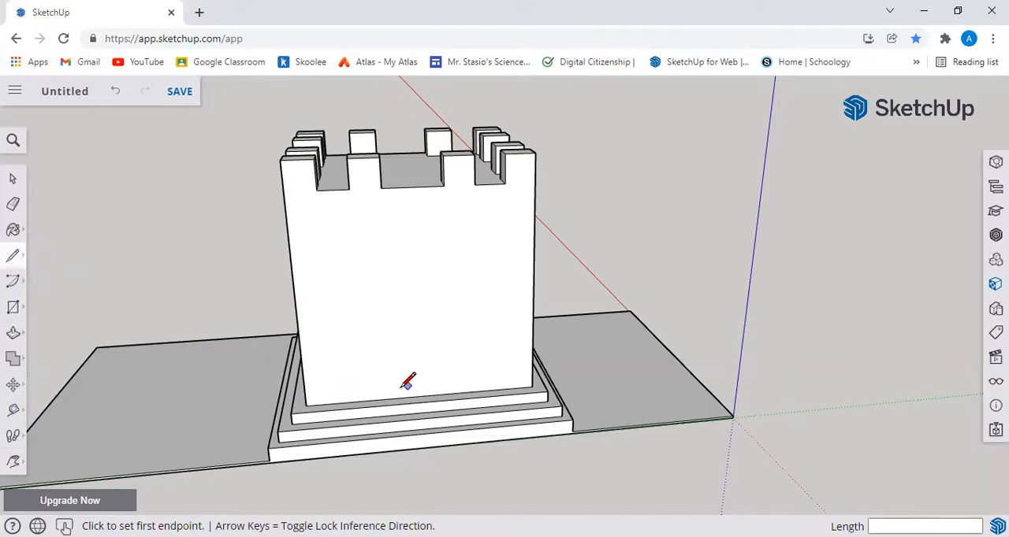
left_click(294, 289)
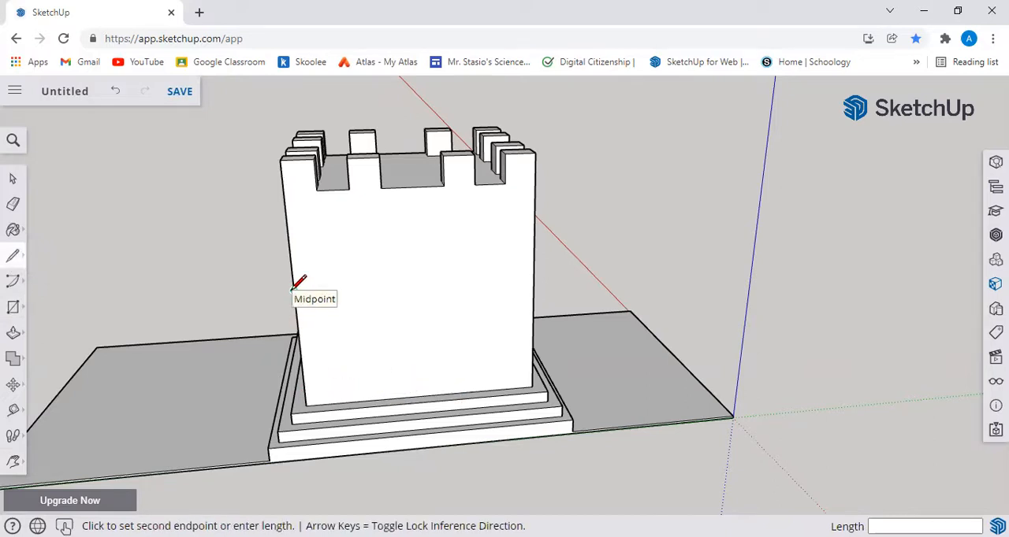
left_click(533, 276)
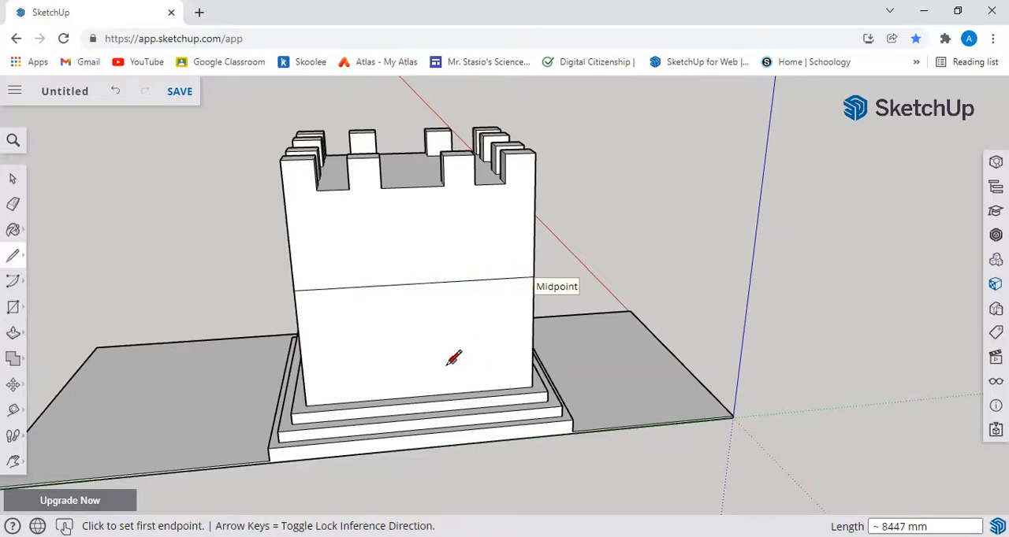
left_click(422, 396)
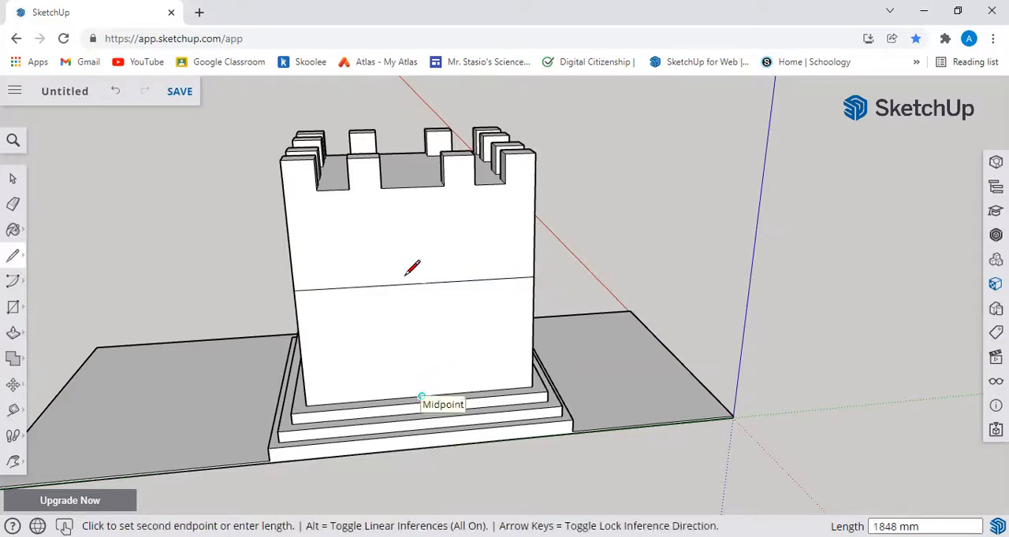
left_click(414, 187)
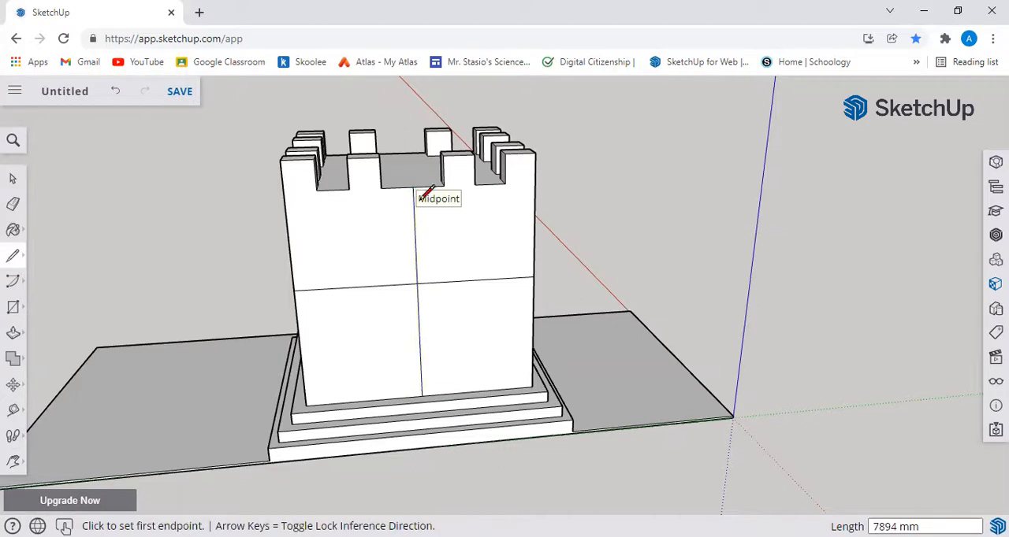
Step: Draw two vertical lines, 4460 mm long, from the midpoints of the horizontal line's halves to the base edge's midpoints
left_click(355, 287)
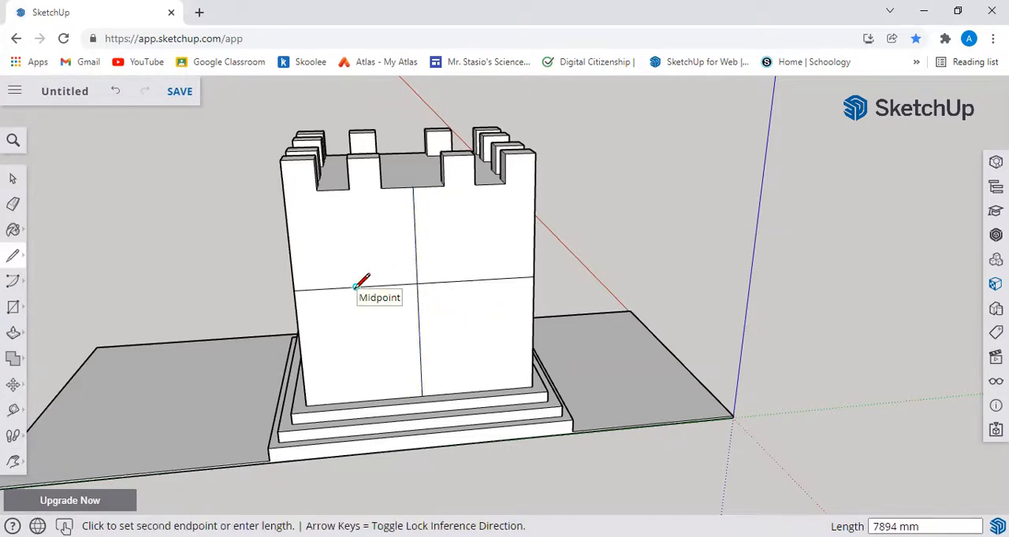
left_click(364, 400)
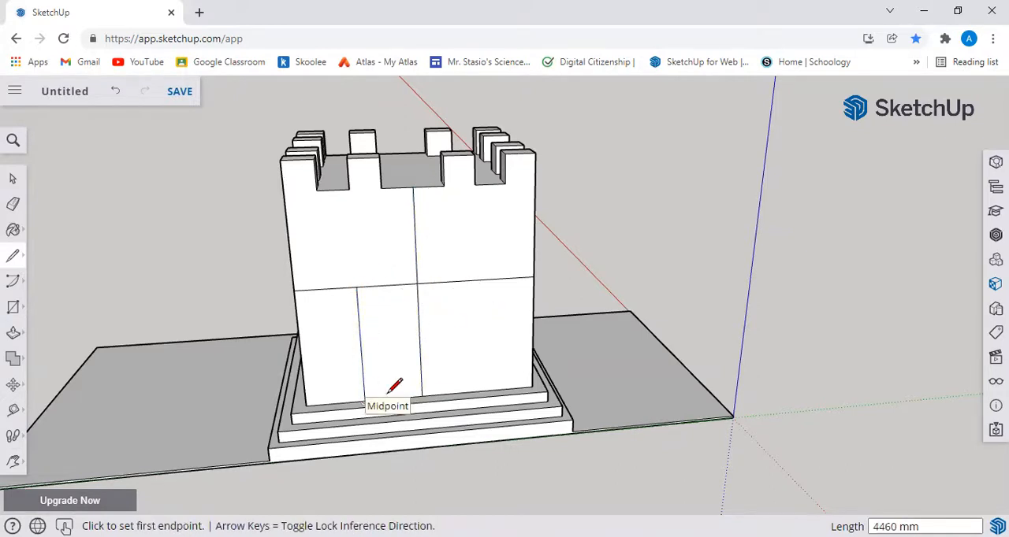
left_click(475, 280)
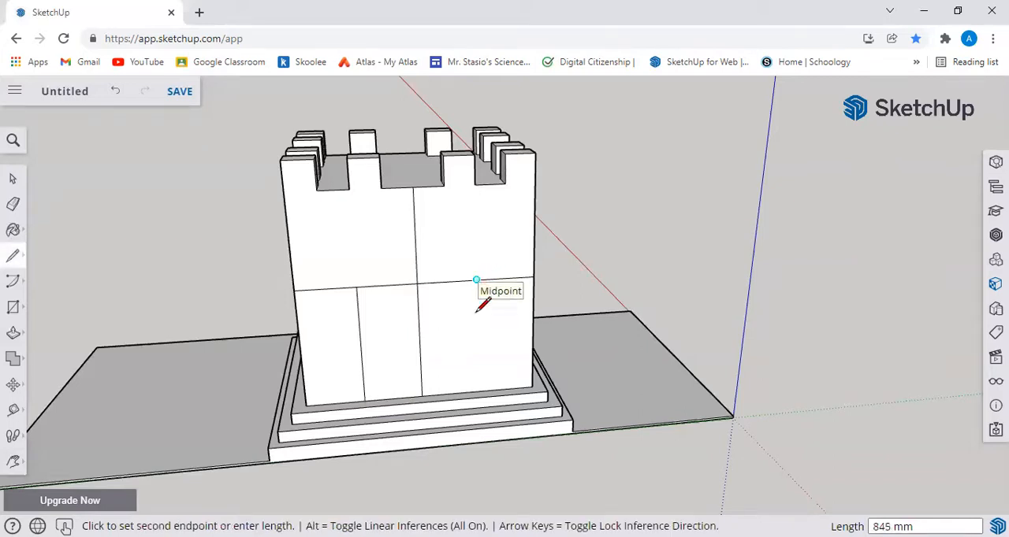
left_click(477, 390)
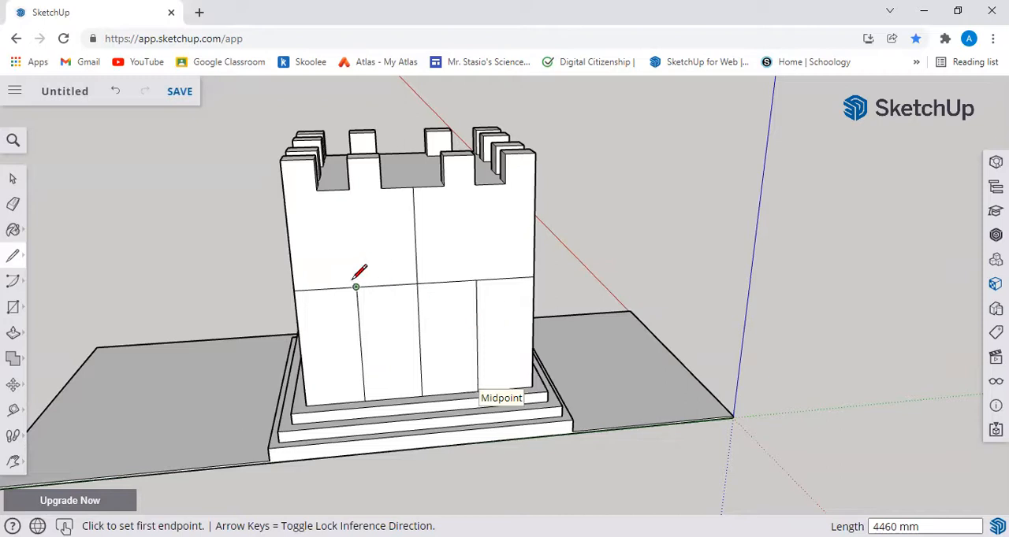
Step: Erase the upper vertical line, the two outer horizontal segments and the central divider, leaving a rectangular doorway outline
middle_click_drag(834, 334, 603, 311)
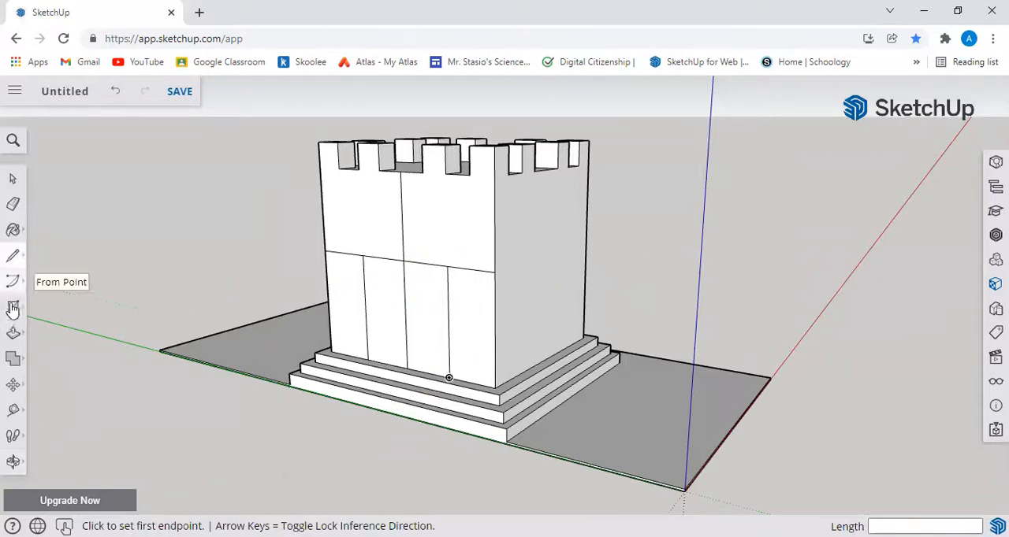
left_click(13, 209)
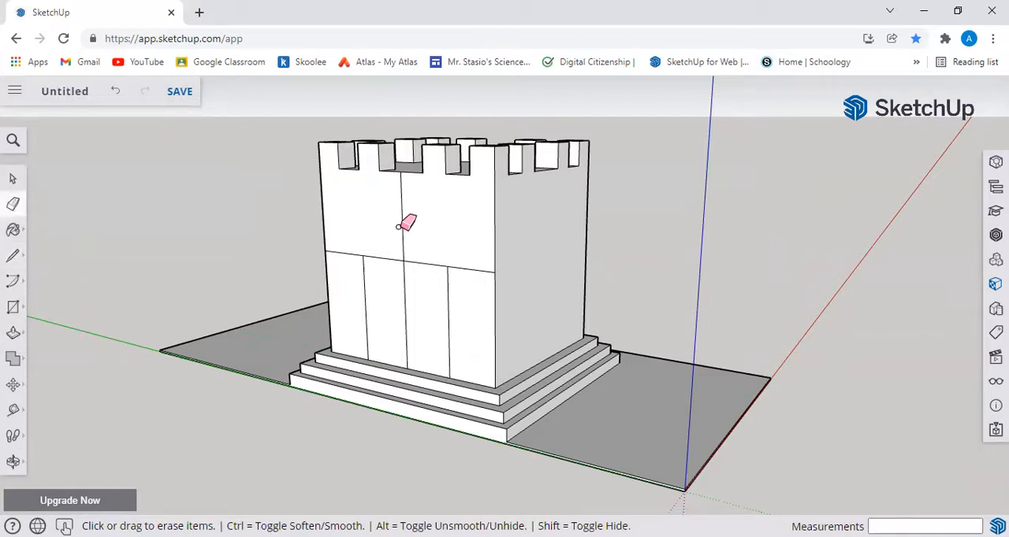
left_click(401, 227)
left_click(484, 270)
left_click(345, 255)
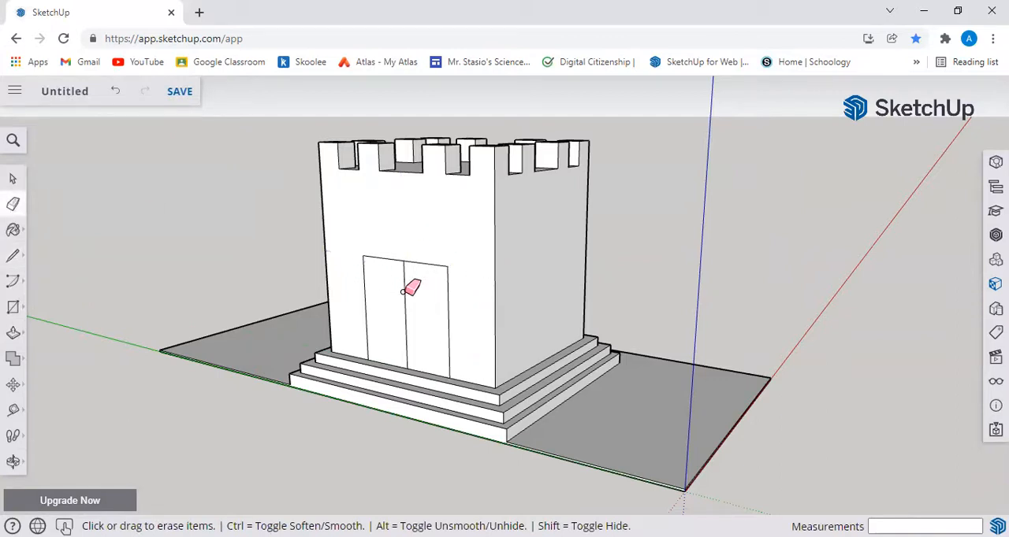
left_click(404, 328)
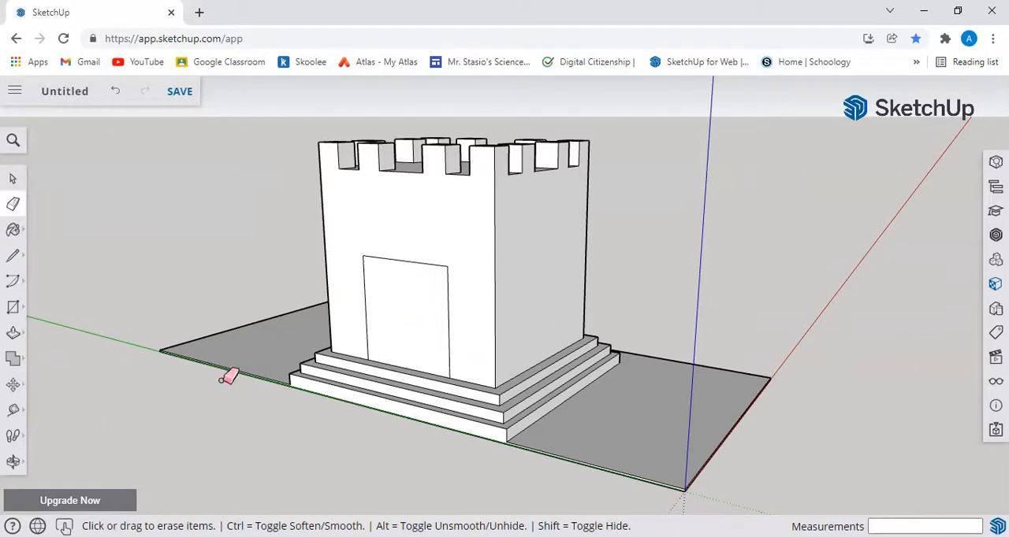
Step: Try a half-circle 2 Point Arc between the doorway's upper corners and undo it
key("o")
mouse_move(140, 356)
left_mouse_down()
mouse_move(425, 416)
mouse_move(286, 378)
left_mouse_up()
key("e")
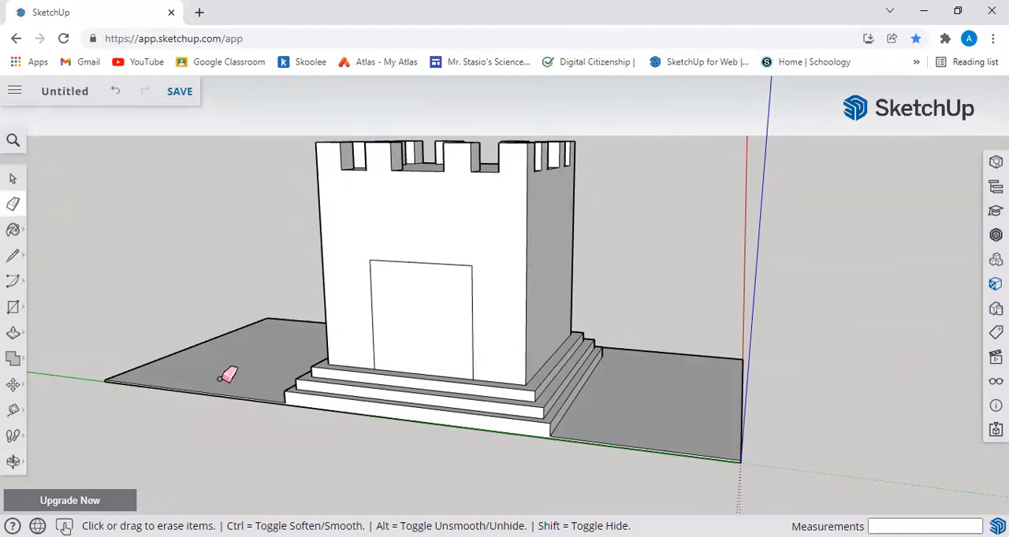
left_click(13, 281)
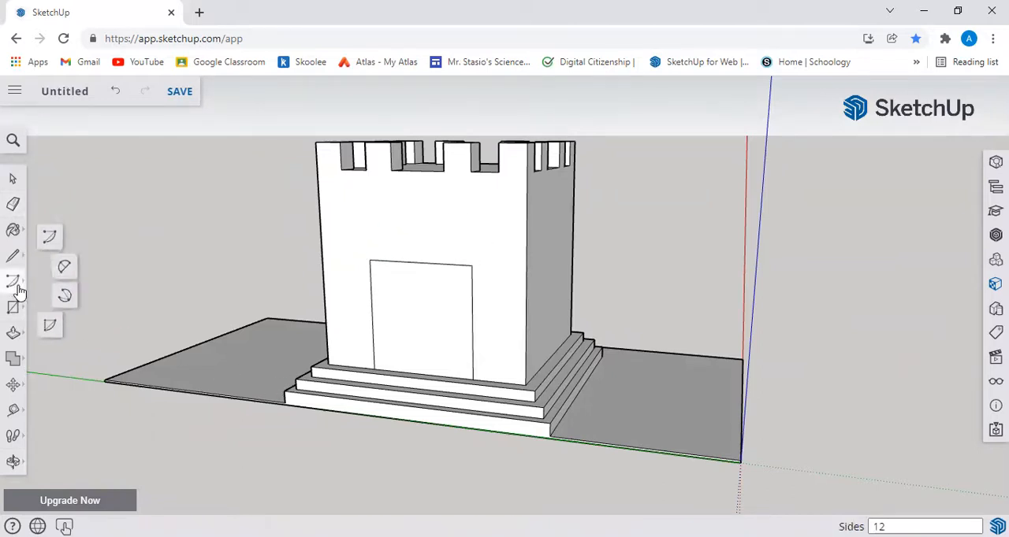
left_click(65, 269)
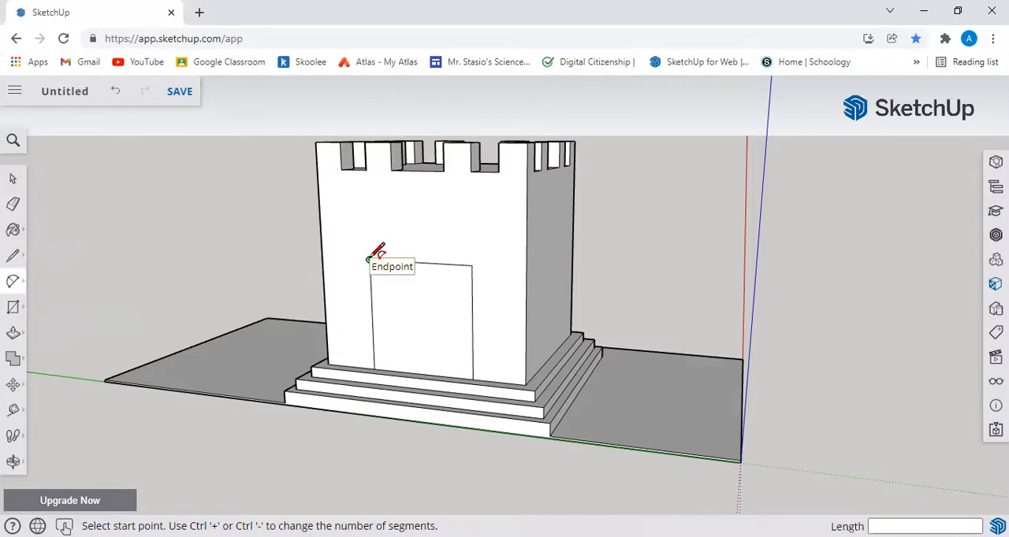
left_click(368, 259)
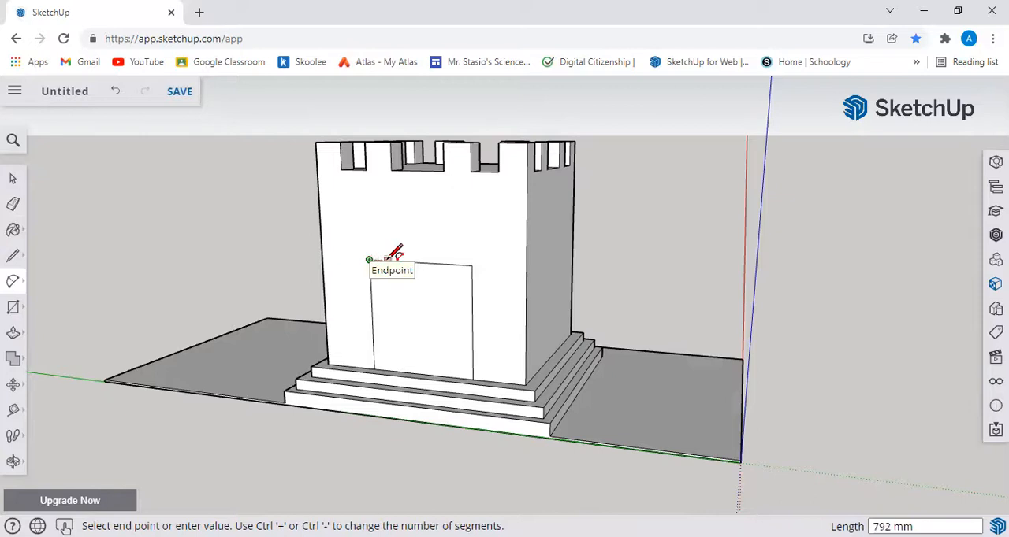
left_click(472, 265)
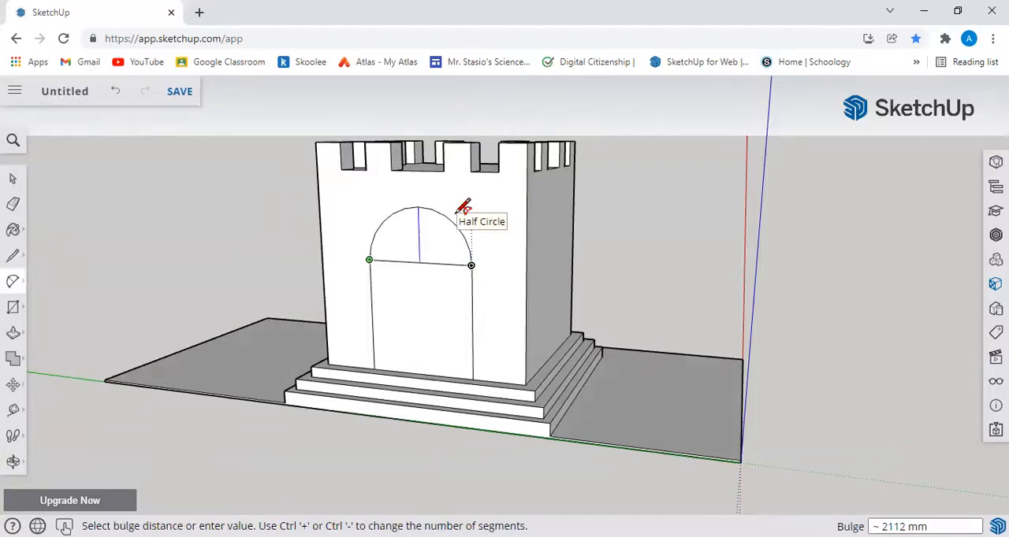
left_click(456, 211)
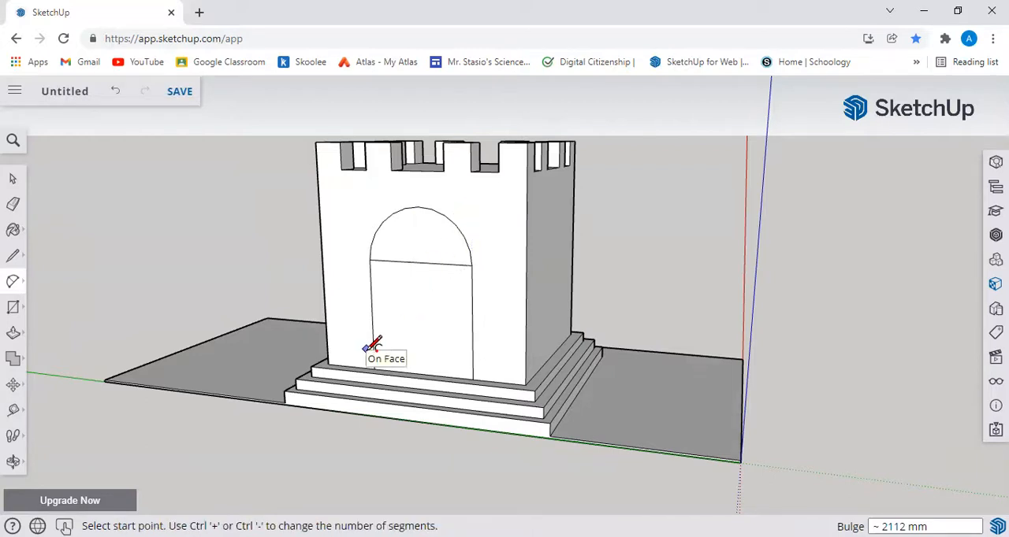
key("ctrl+z")
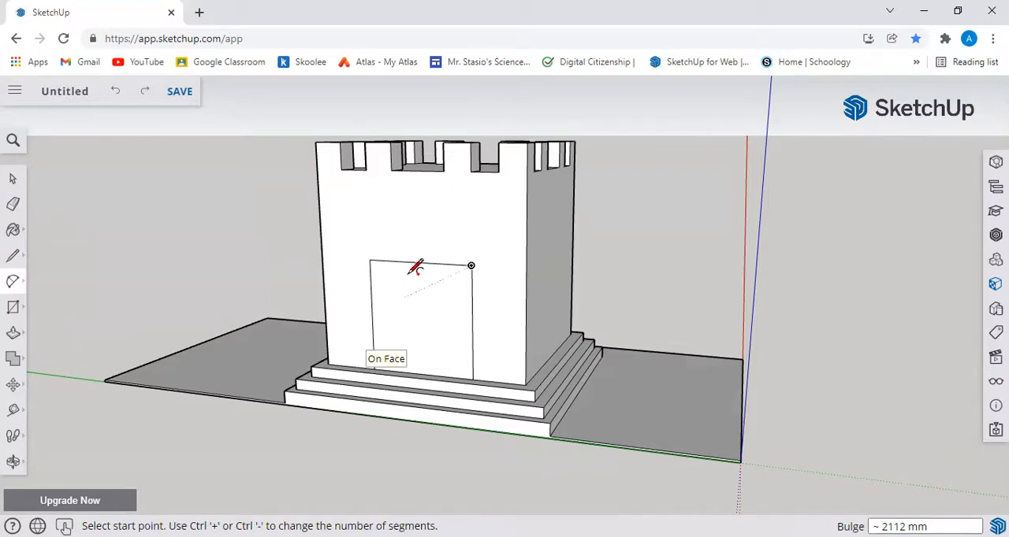
Step: Draw a half-circle arc with a bulge of about 2112 mm between the doorway's upper corners and erase the straight line beneath it
left_click(368, 259)
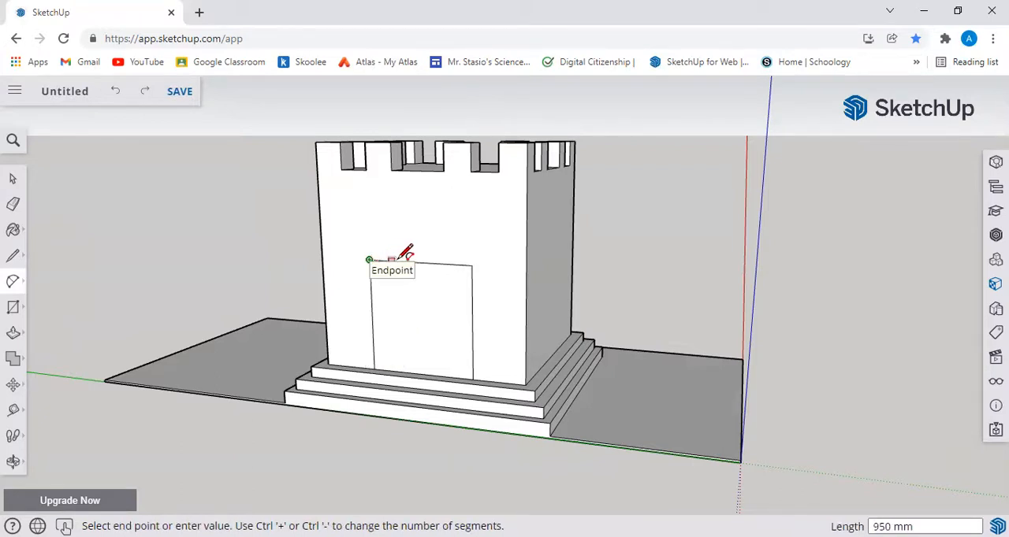
left_click(471, 265)
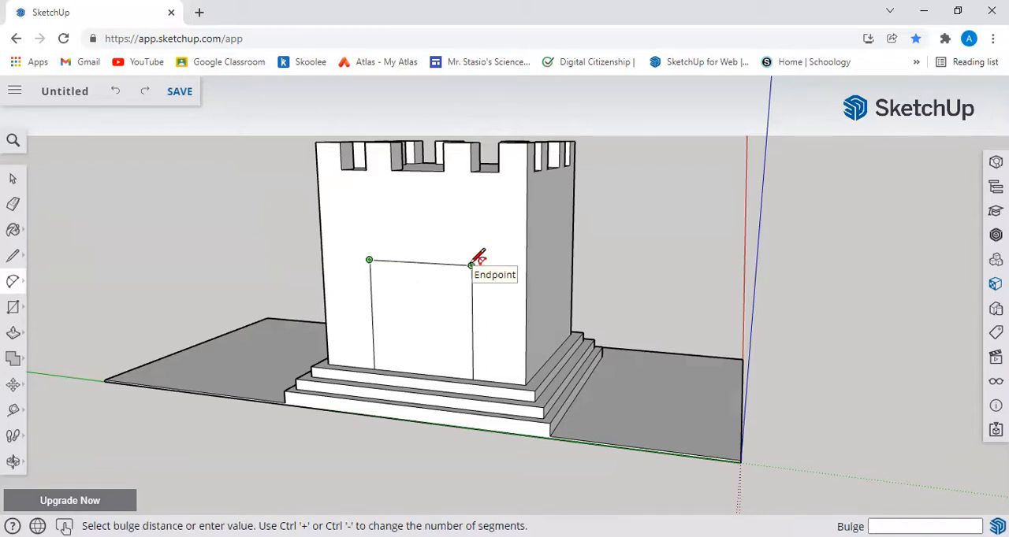
left_click(466, 202)
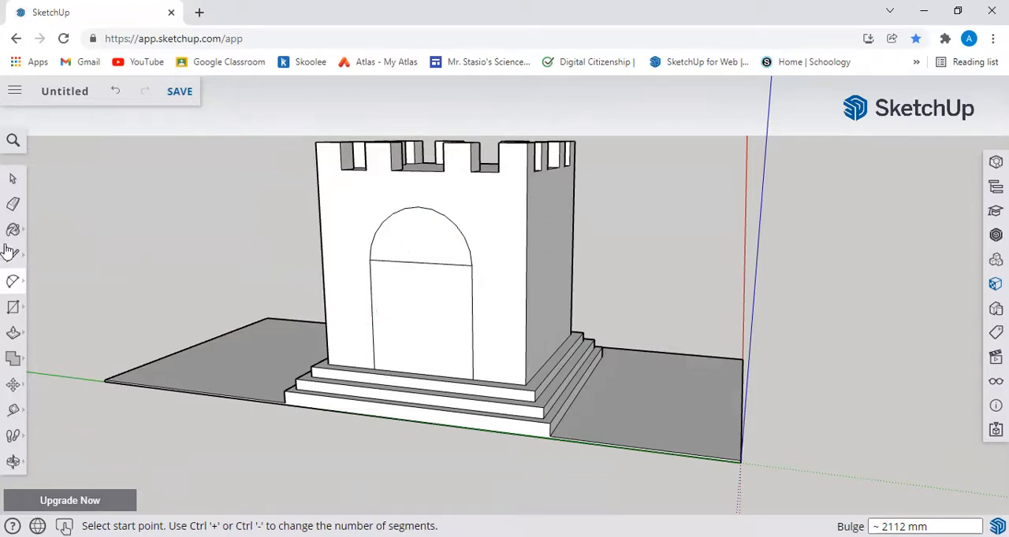
left_click(12, 204)
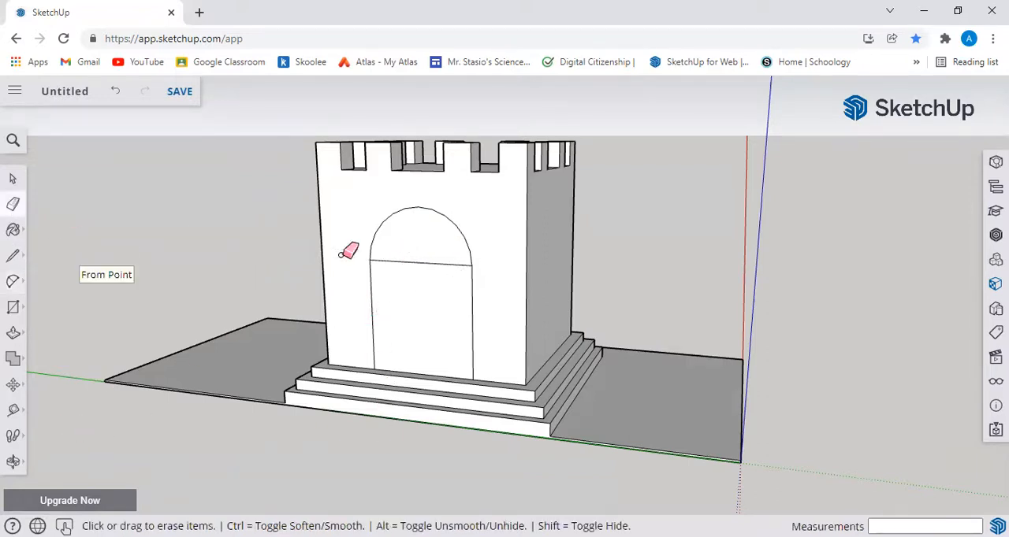
left_click(415, 262)
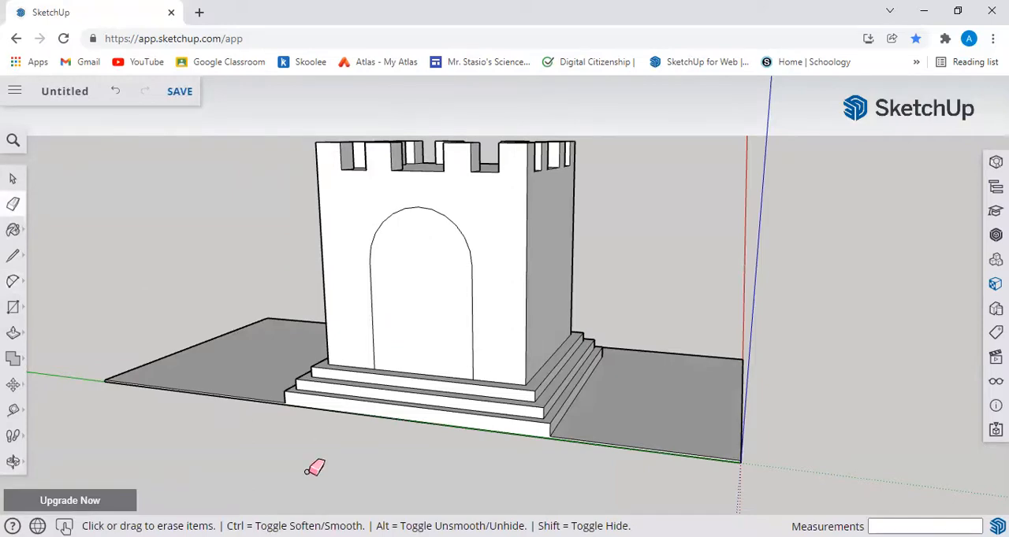
Step: Try pushing the arched doorway face through the tower with Push/Pull and undo it
mouse_move(137, 400)
middle_mouse_down()
mouse_move(428, 428)
mouse_move(315, 379)
mouse_move(163, 398)
middle_mouse_up()
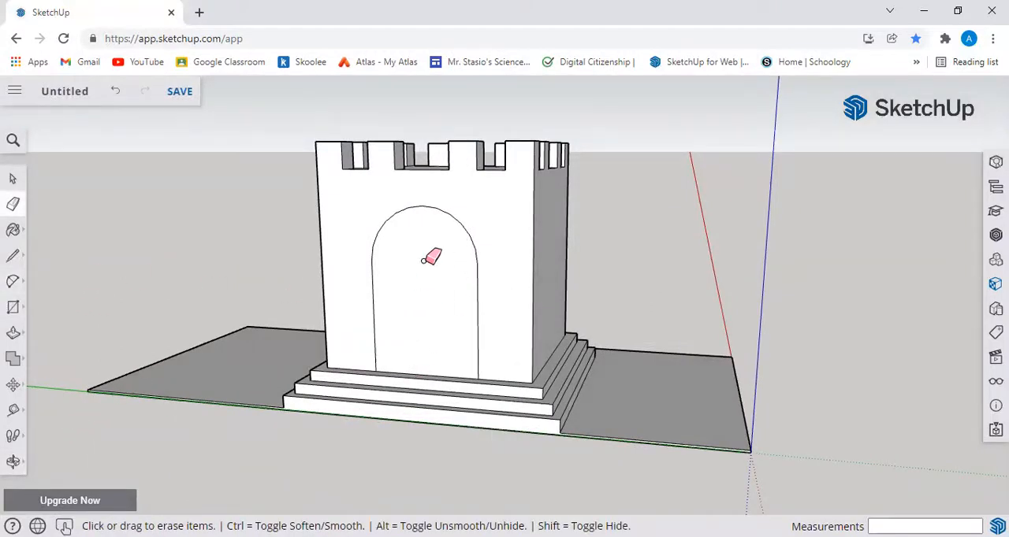
left_click(14, 334)
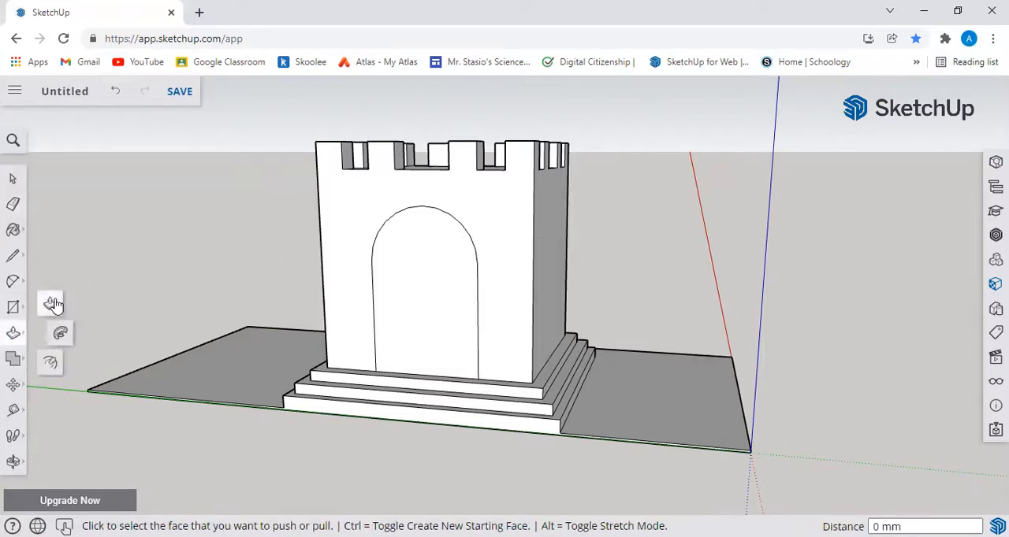
left_click(401, 360)
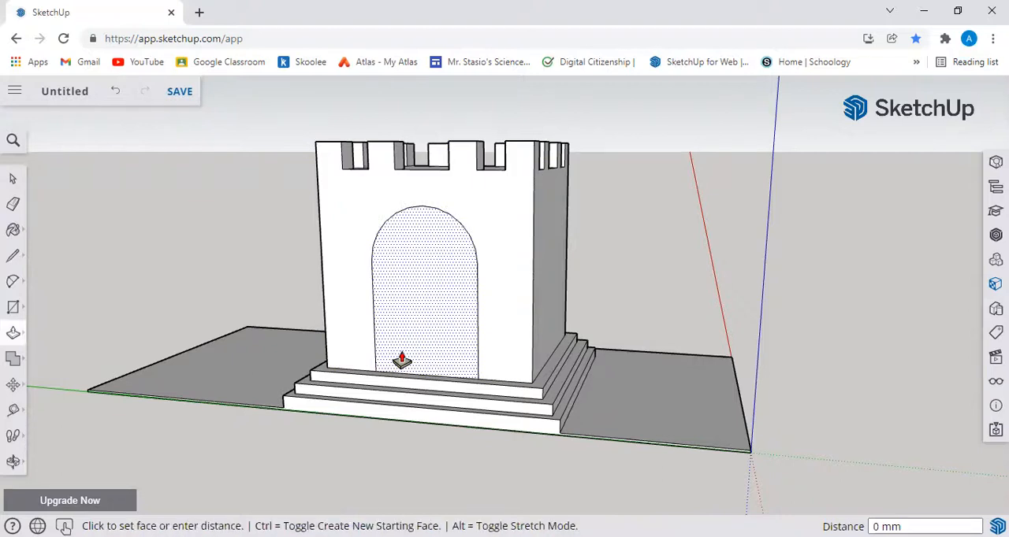
left_click(463, 301)
middle_click_drag(441, 367, 551, 419)
mouse_move(509, 479)
middle_mouse_down()
mouse_move(542, 464)
mouse_move(501, 463)
middle_mouse_up()
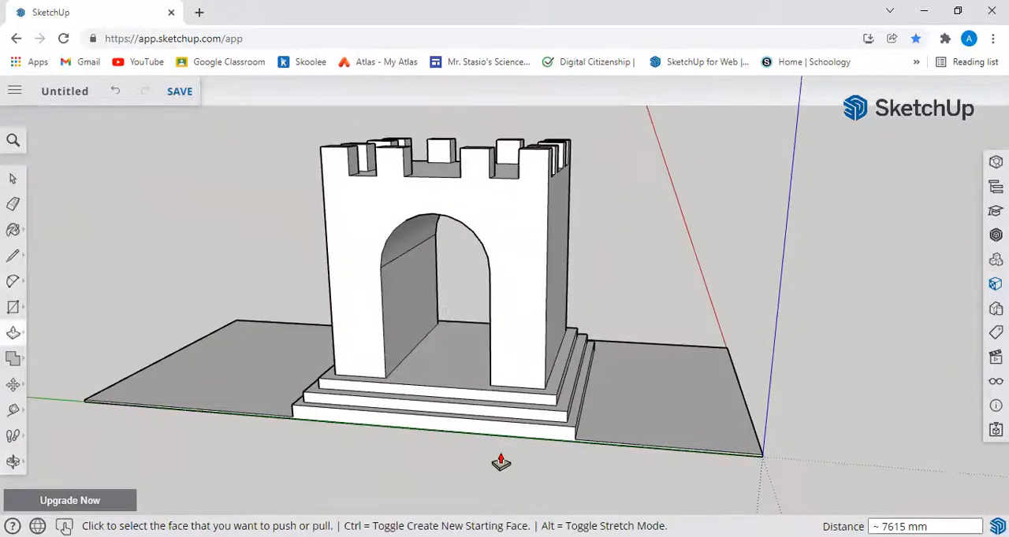
key("ctrl+z")
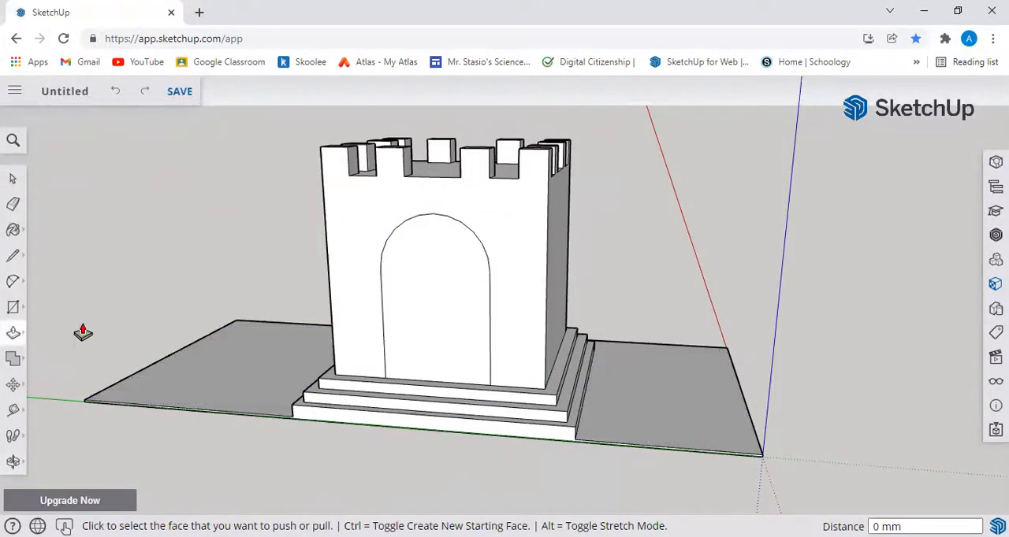
Step: Push the arched doorway face about 7615 mm through the tower to cut an open passage
left_click(429, 365)
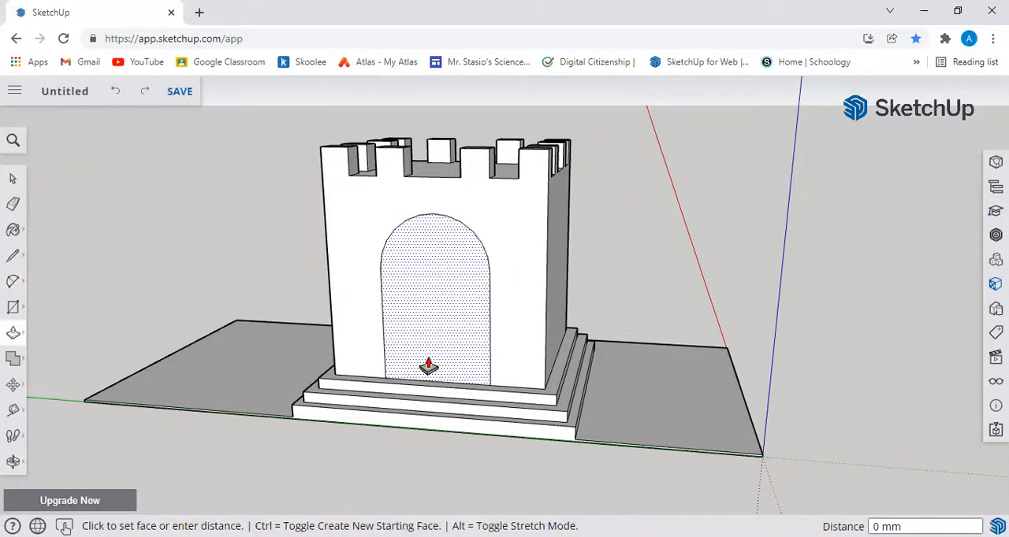
left_click(447, 331)
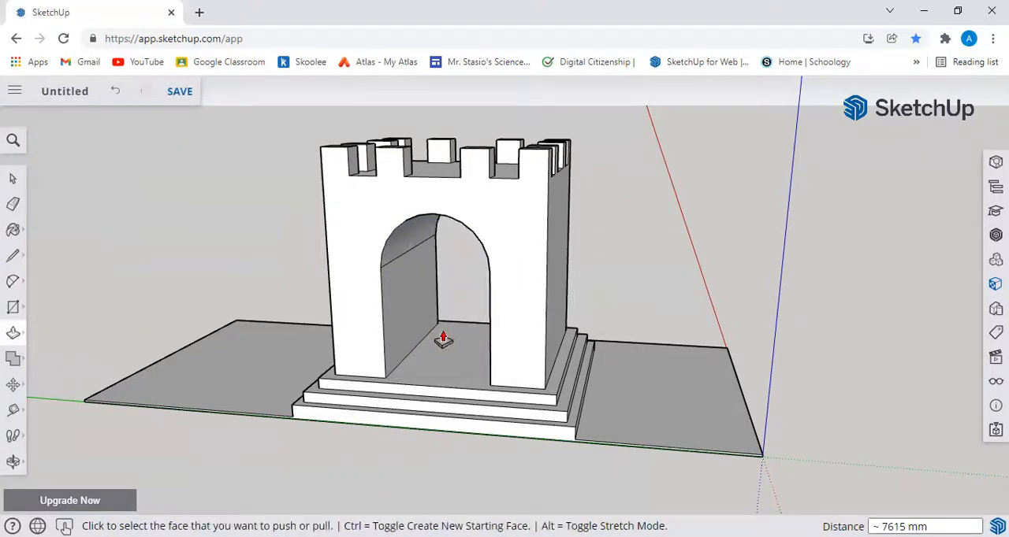
key("o")
left_click_drag(347, 443, 265, 411)
key("p")
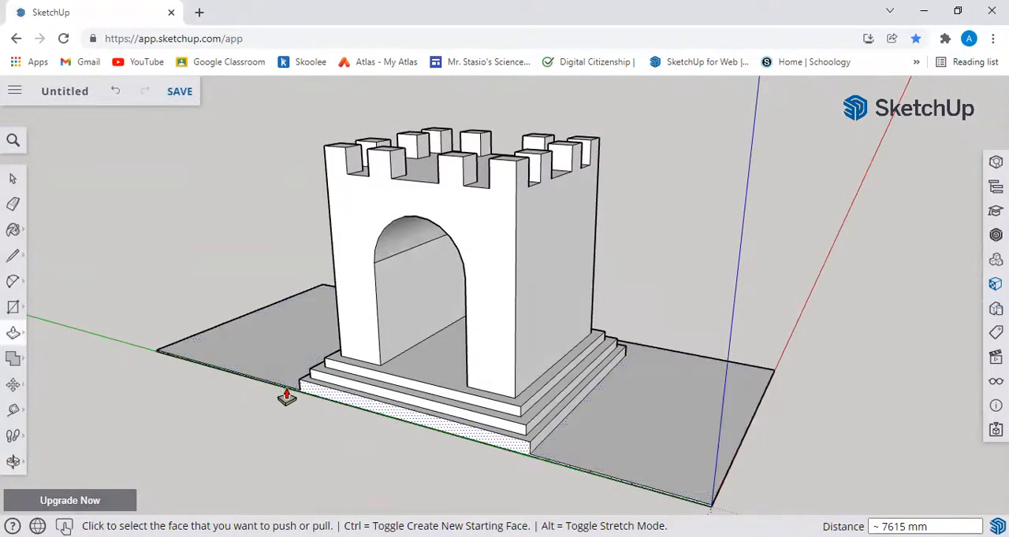
left_click(288, 397)
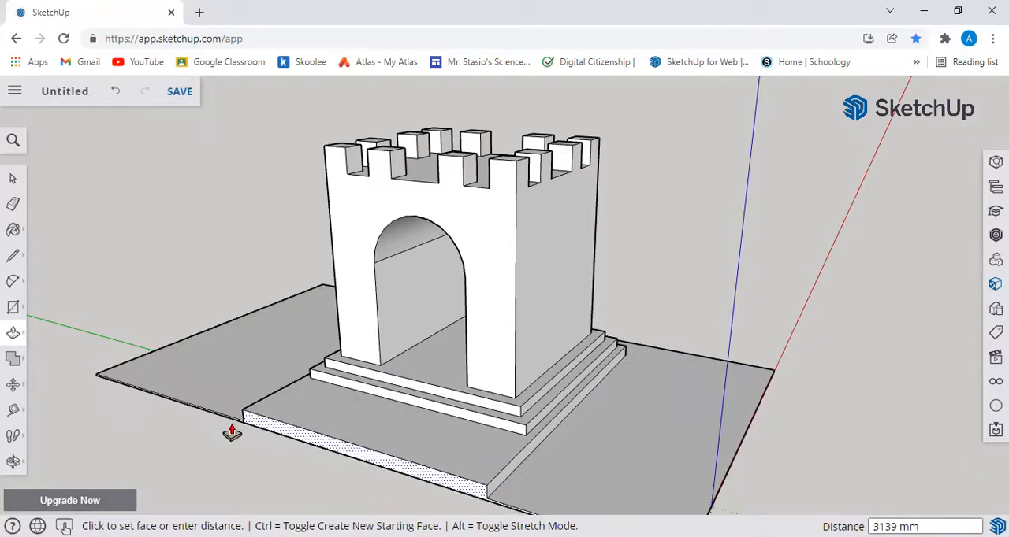
key("Escape")
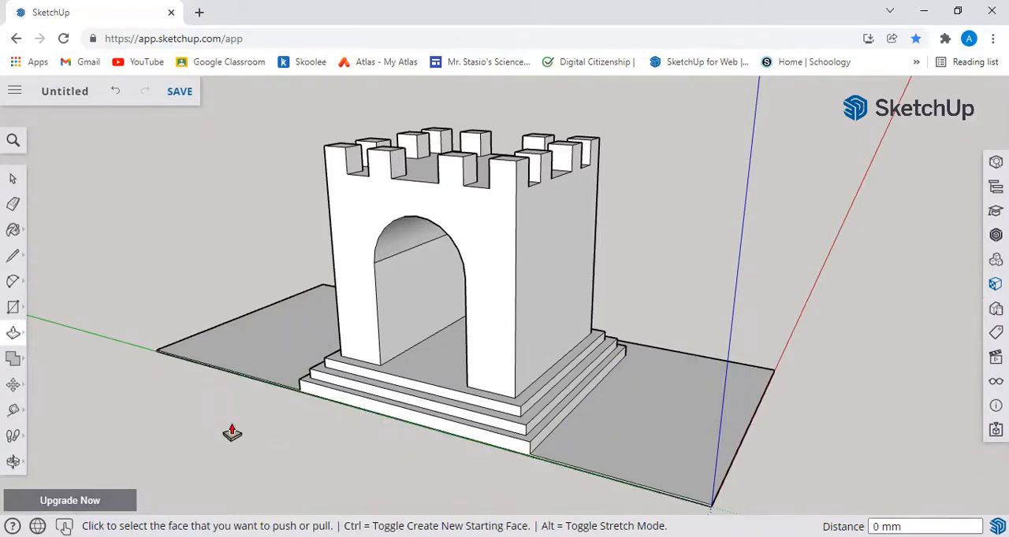
Step: Pull the front face of the lowest step outward about 3877 mm and another 894 mm with Push/Pull
left_click(270, 401)
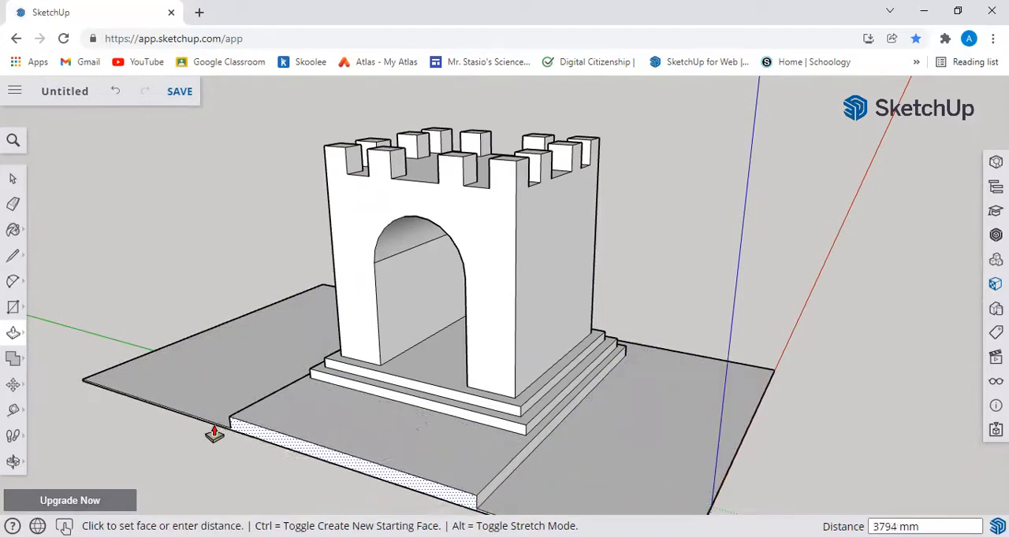
left_click(293, 446)
middle_click_drag(815, 423, 691, 391)
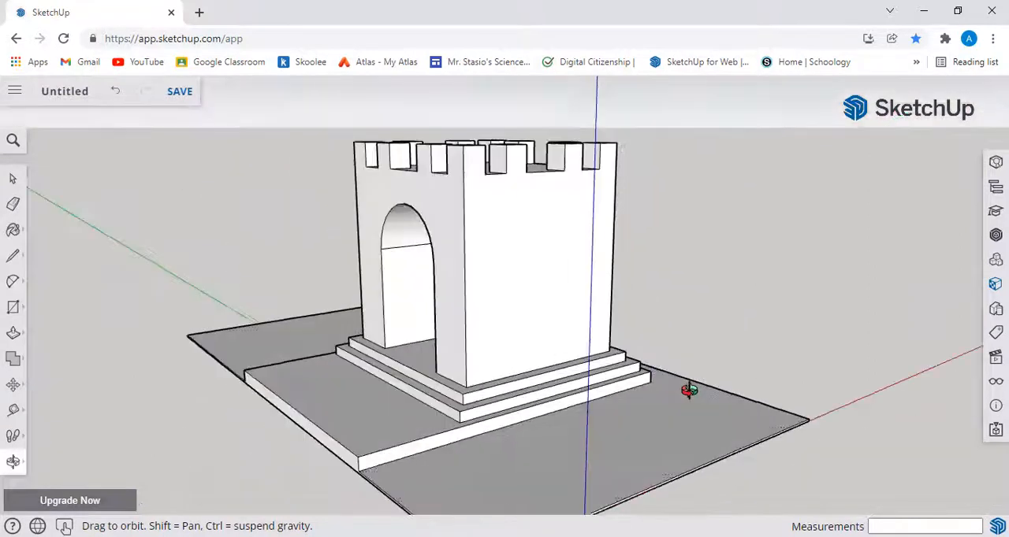
left_click(336, 461)
left_click(311, 466)
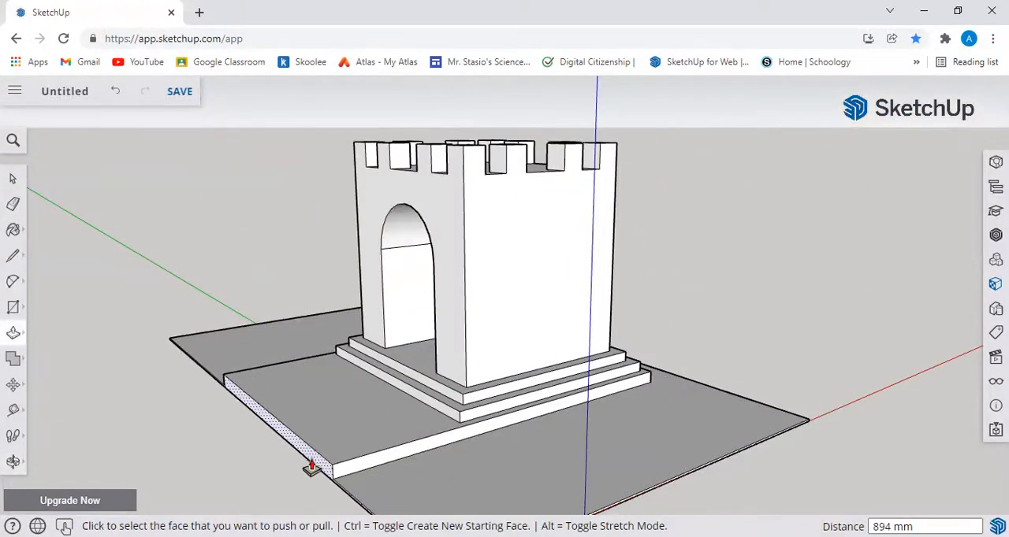
Step: Draw a horizontal line across the tower's plain side wall from the midpoint of its front corner edge to the opposite edge
middle_click_drag(822, 387, 792, 486)
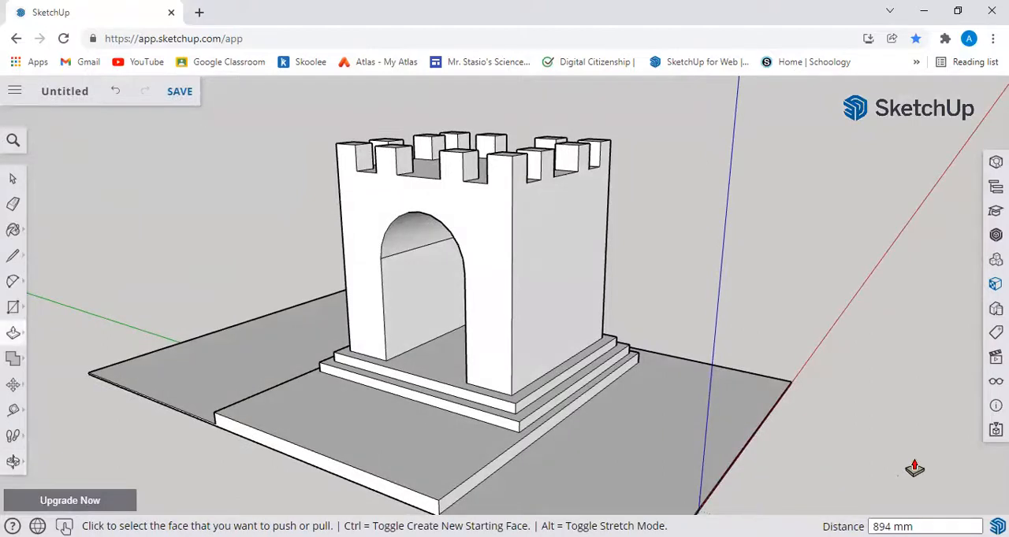
middle_click_drag(902, 465, 592, 349)
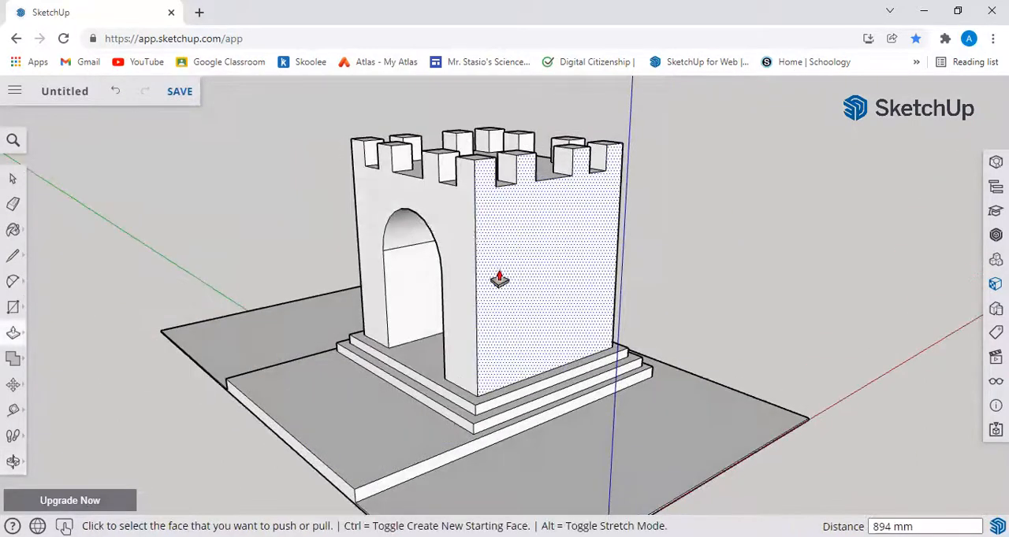
left_click(13, 256)
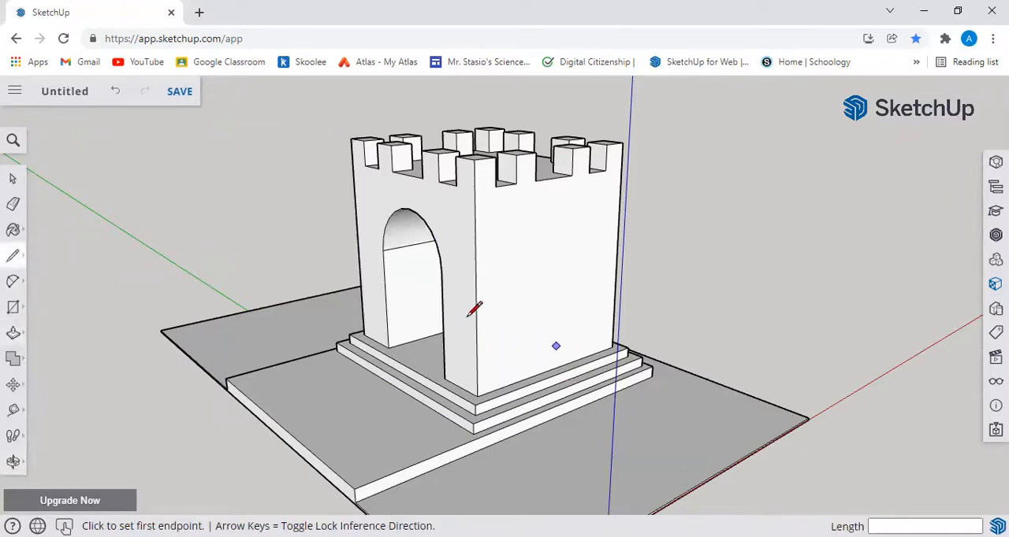
left_click(475, 285)
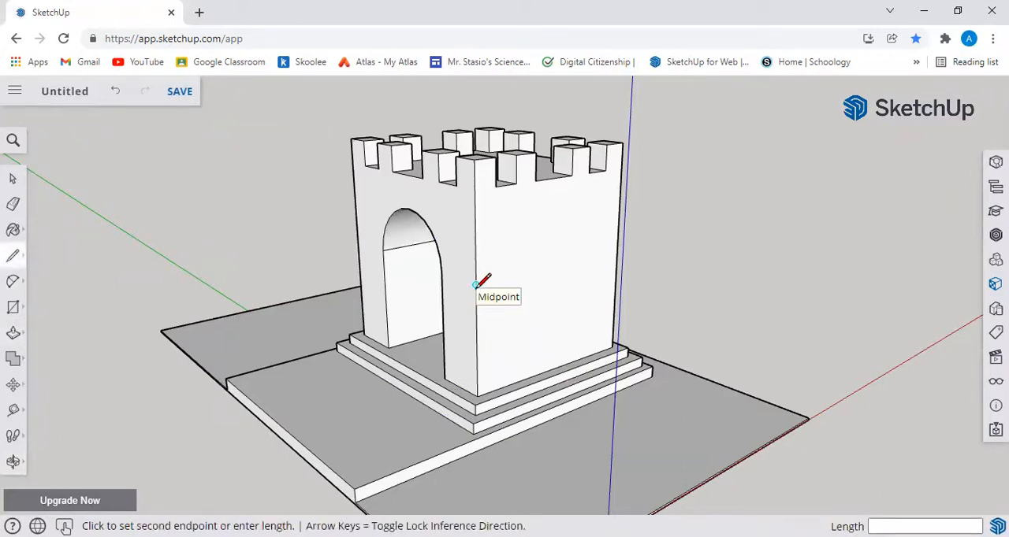
left_click(617, 251)
Step: Draw a square window outline of about 2181 mm on the upper half of the side wall, resting on the horizontal line
middle_click_drag(796, 353, 602, 379)
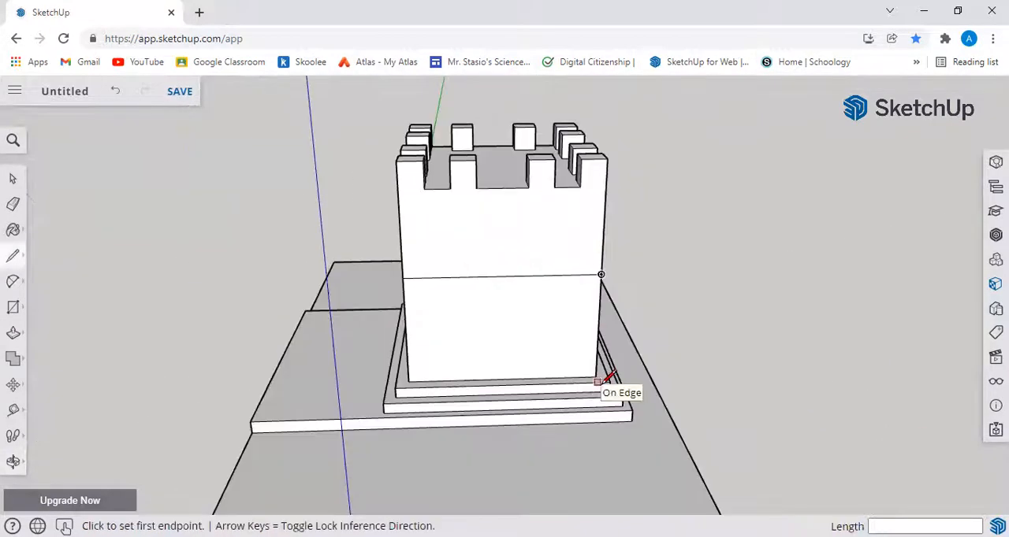
left_click(12, 307)
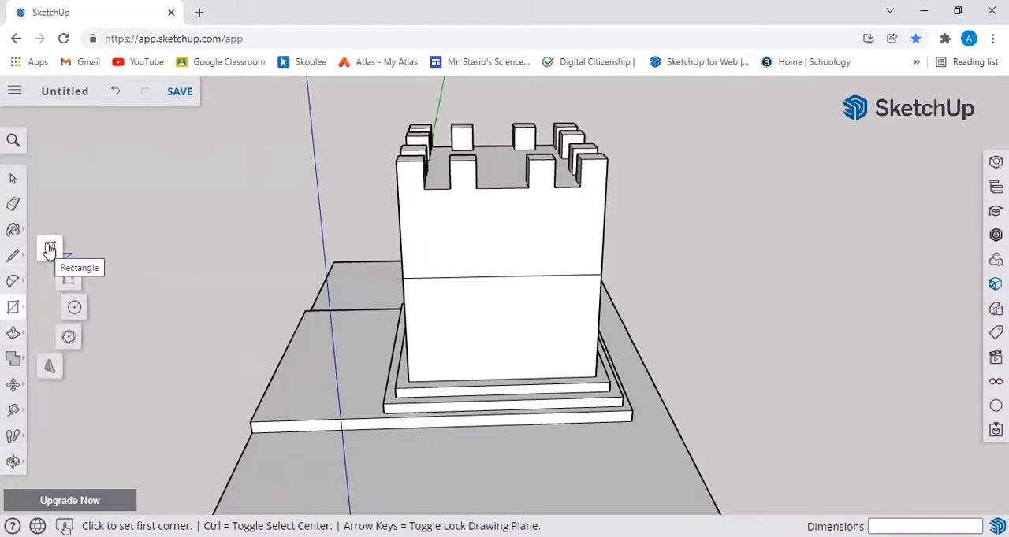
left_click(436, 276)
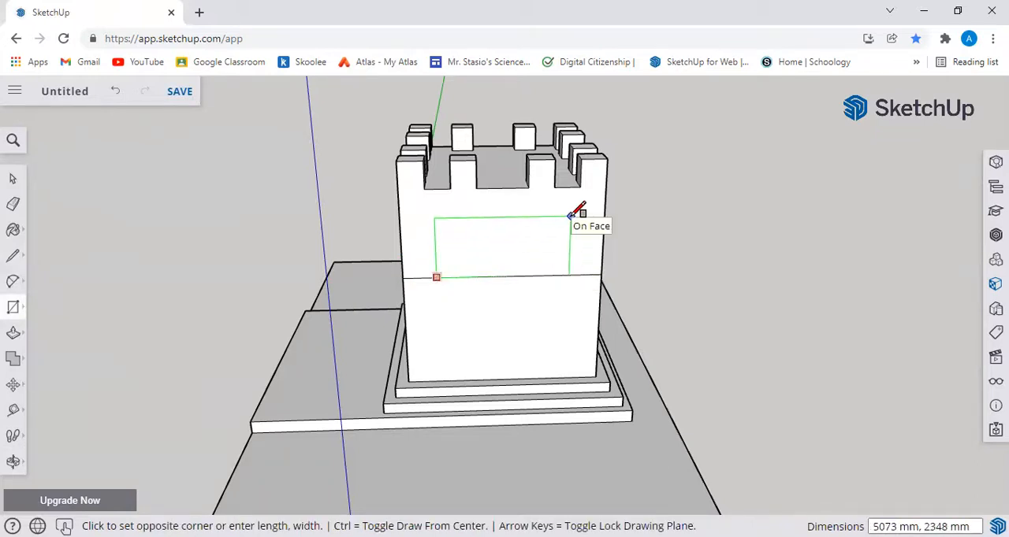
left_click(493, 222)
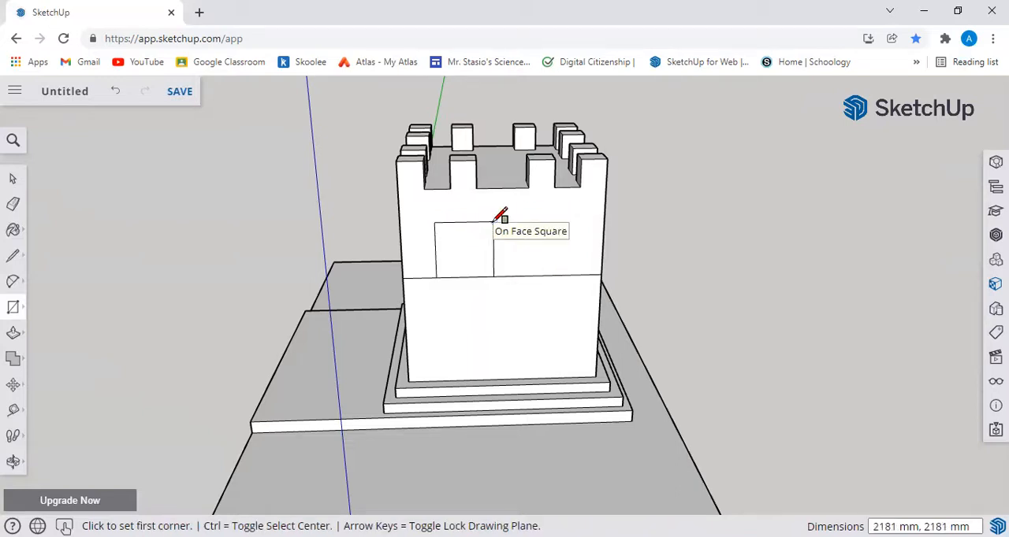
Step: Try a second window rectangle of about 1914 by 2176 mm beside the square and undo it
left_click(521, 275)
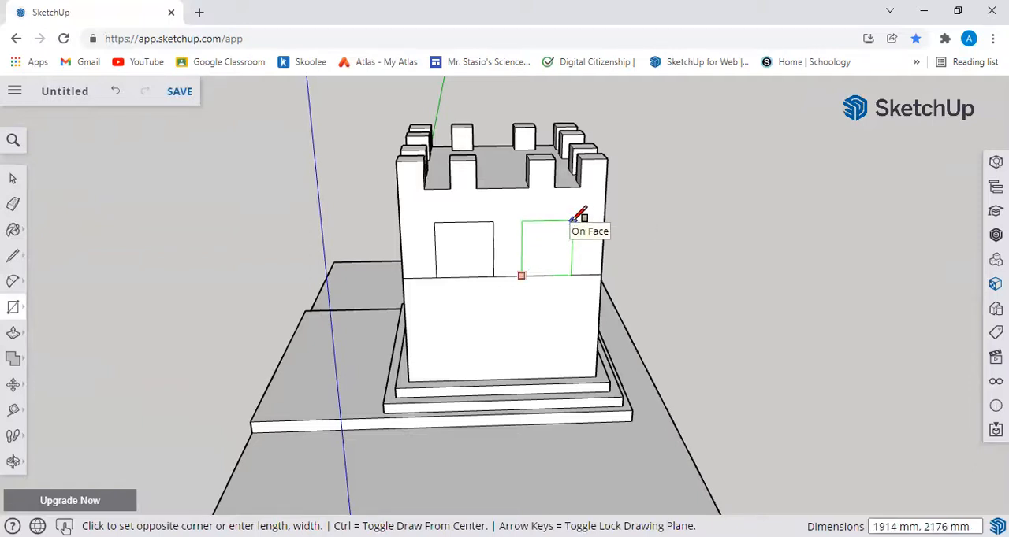
left_click(572, 221)
middle_click_drag(768, 319, 694, 271)
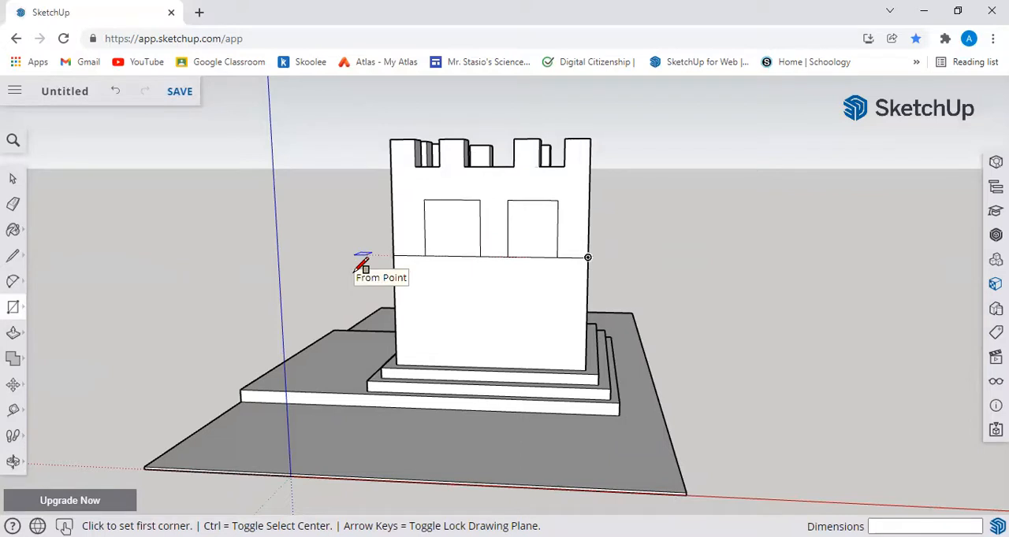
key("ctrl+z")
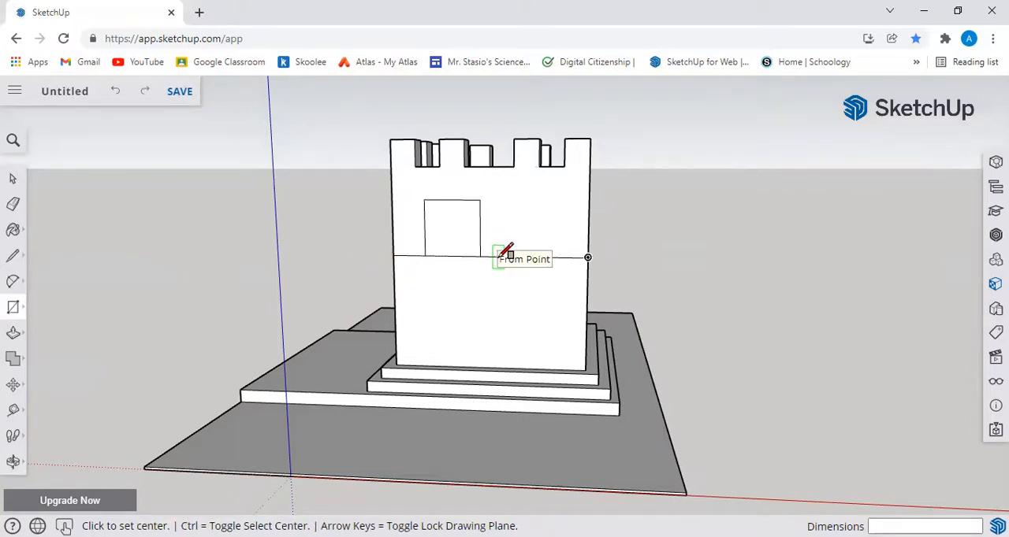
left_click(499, 256)
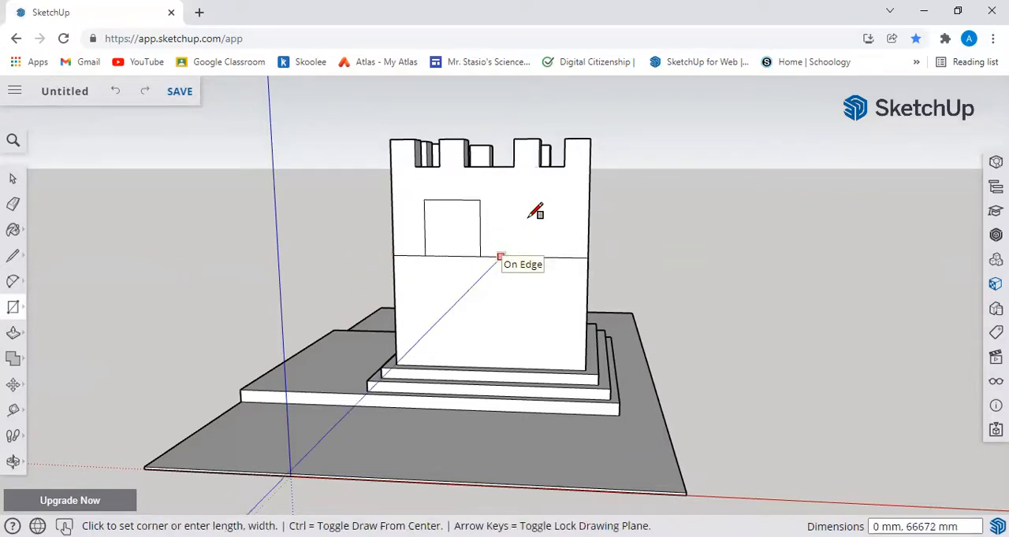
key("Escape")
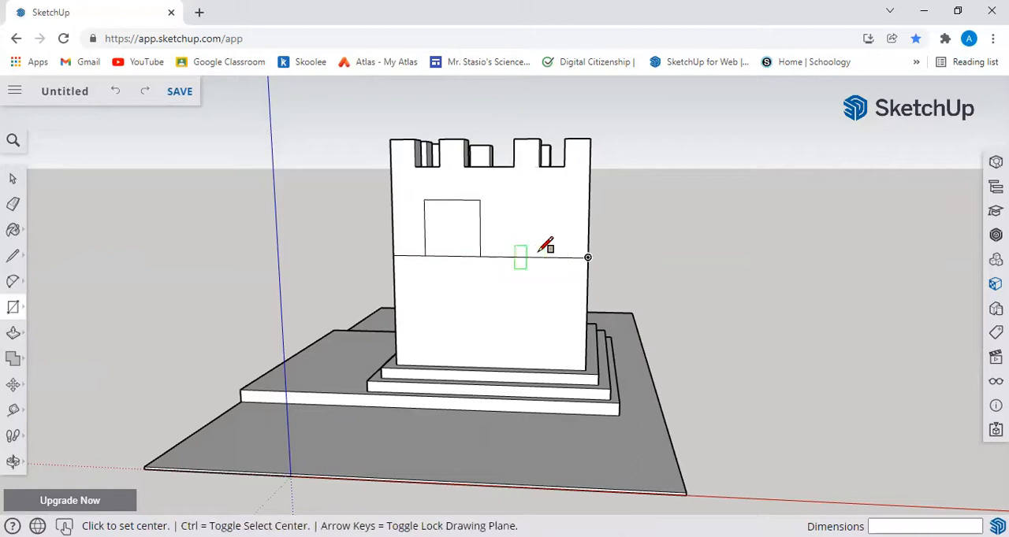
left_click(504, 257)
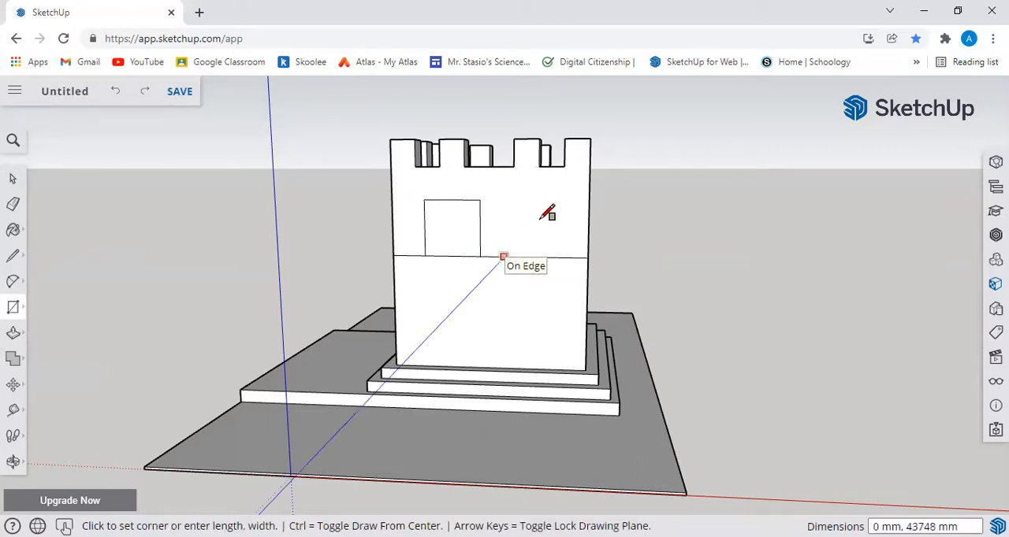
key("Escape")
middle_click_drag(471, 247, 549, 260)
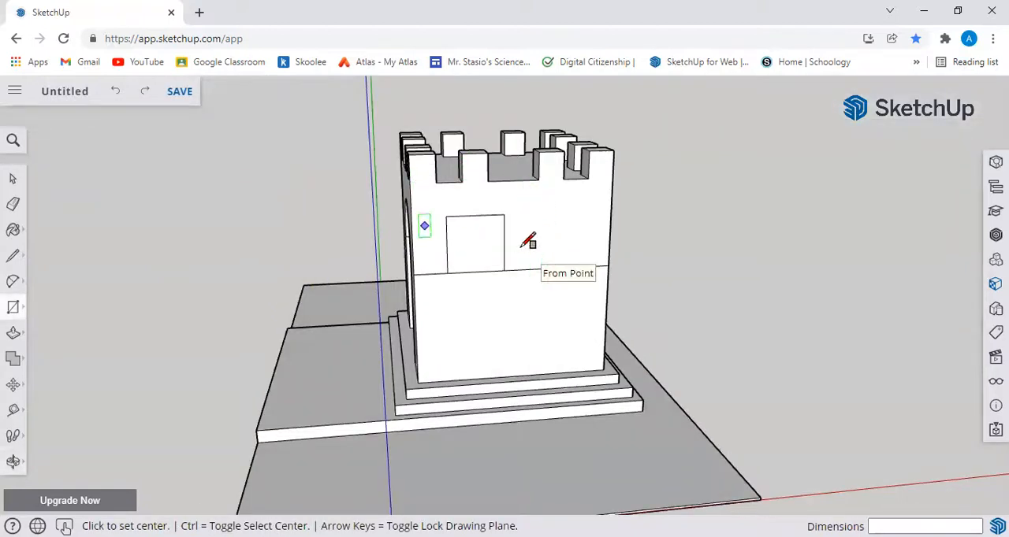
Step: Draw a second window rectangle about 2181 mm high on the horizontal line, level with the first window's top
left_click(12, 179)
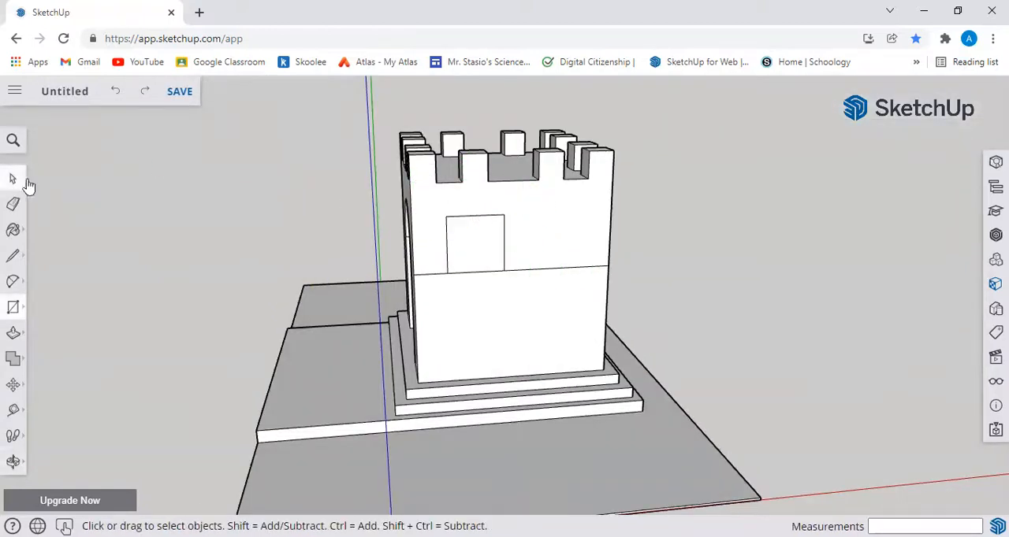
left_click(12, 307)
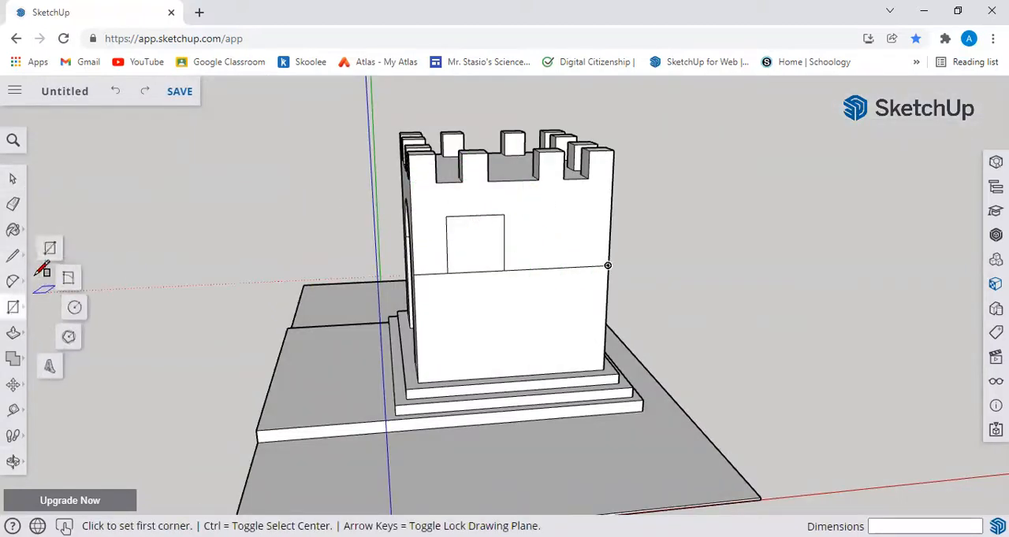
left_click(535, 269)
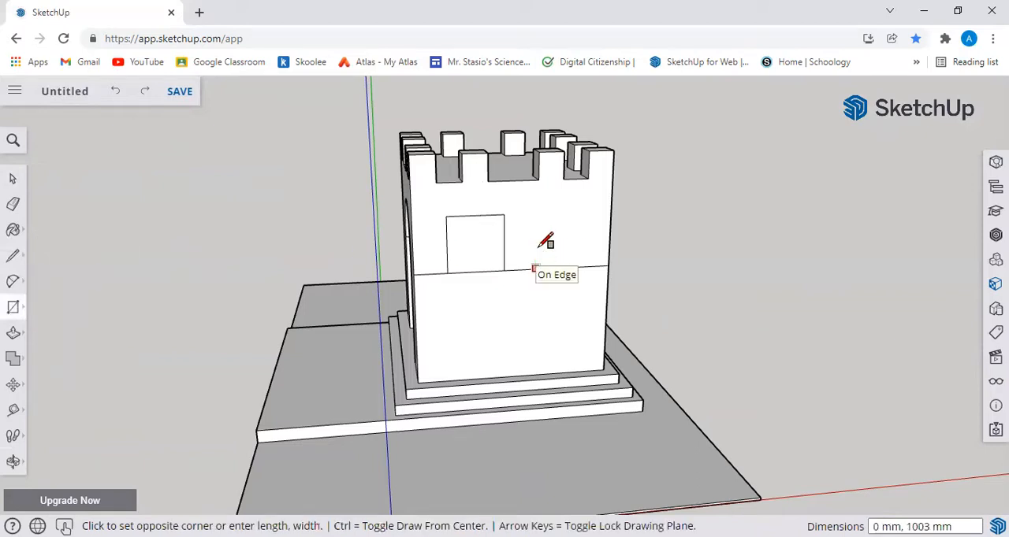
left_click(585, 211)
Step: Erase the first window's top and inner side edges and redraw them with lines to make it about 1804 mm wide
middle_click_drag(694, 260, 604, 215)
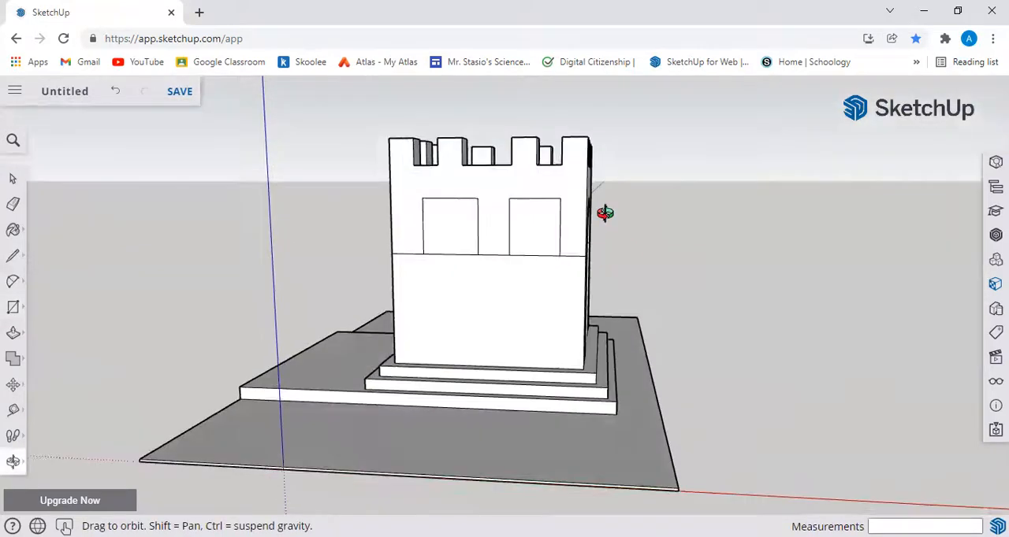
left_click(13, 204)
left_click(477, 226)
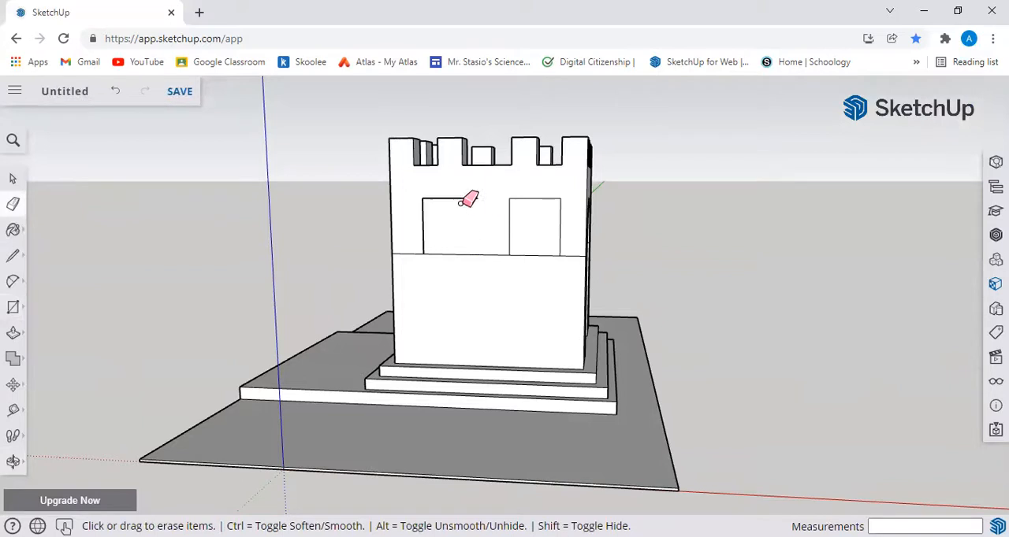
left_click(12, 255)
left_click(423, 198)
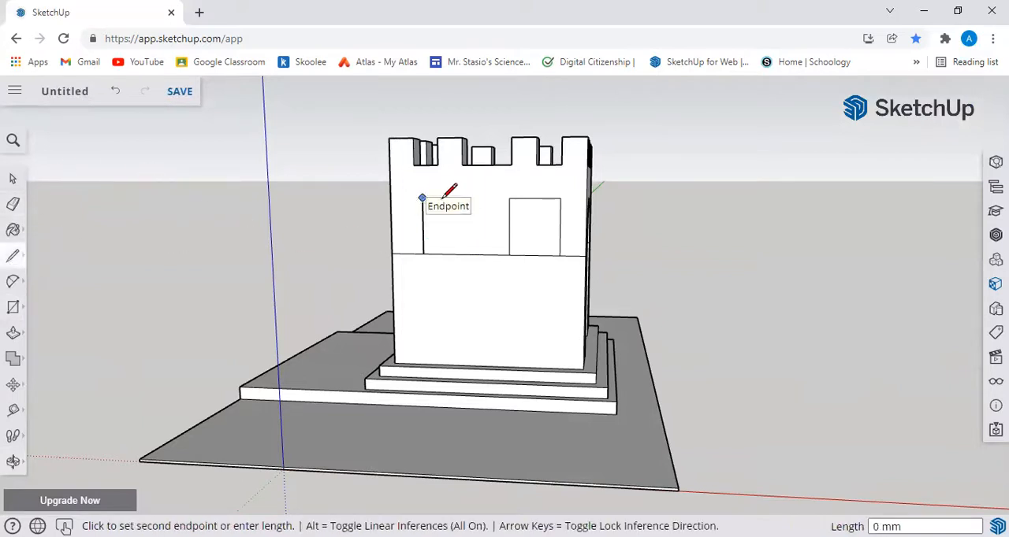
left_click(467, 198)
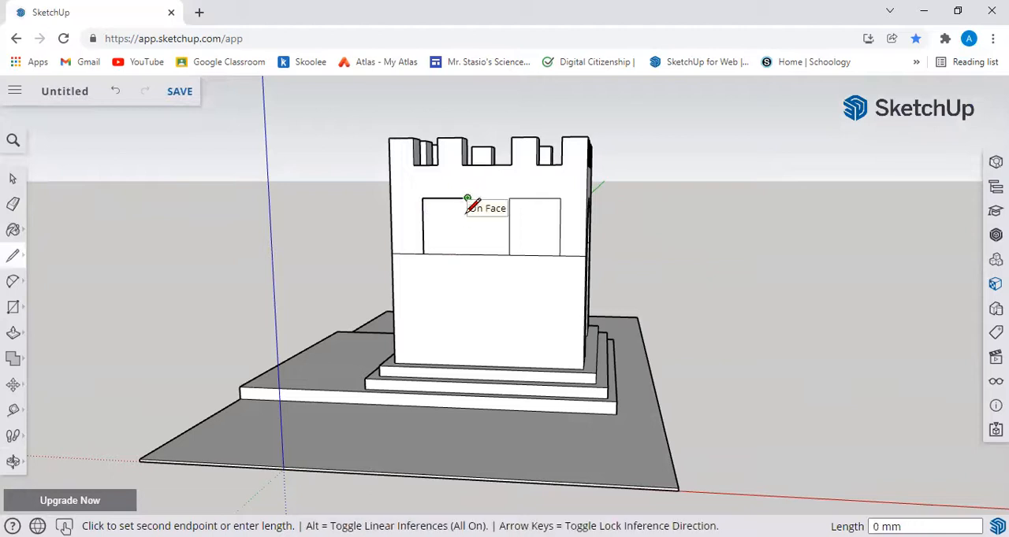
left_click(468, 254)
Step: Erase the horizontal guide line segments between and outside the two window outlines
key("o")
mouse_move(761, 300)
left_mouse_down()
mouse_move(761, 308)
mouse_move(834, 300)
mouse_move(678, 278)
left_mouse_up()
key("l")
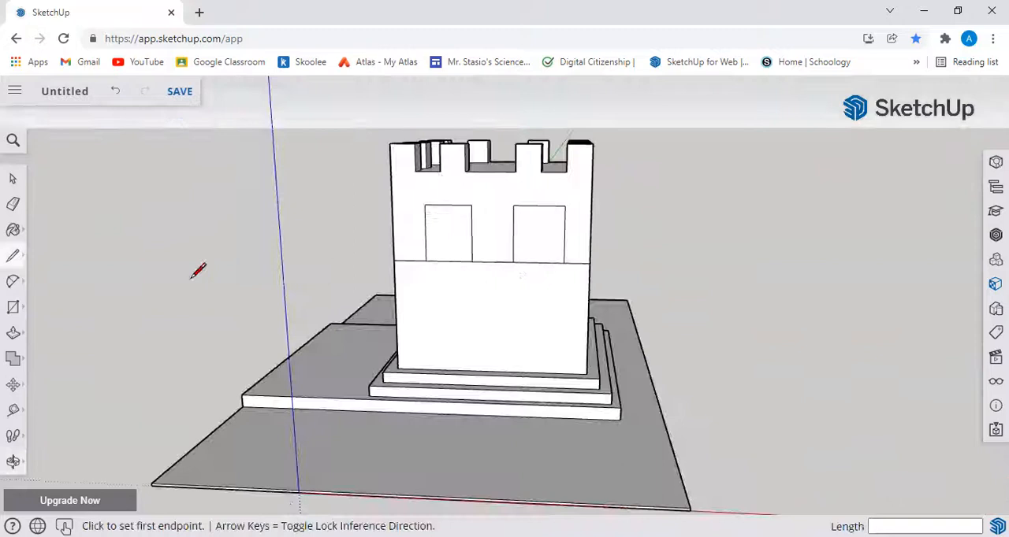
left_click(13, 204)
left_click(497, 260)
left_click(581, 261)
left_click(409, 261)
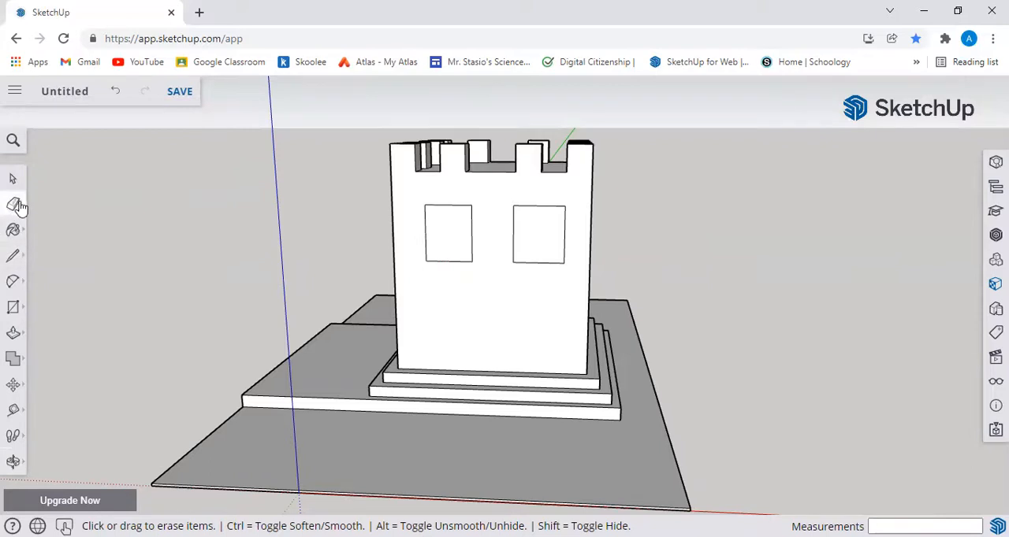
Step: Try dividing the first window into four panes with lines between its edge midpoints and undo them
left_click(14, 307)
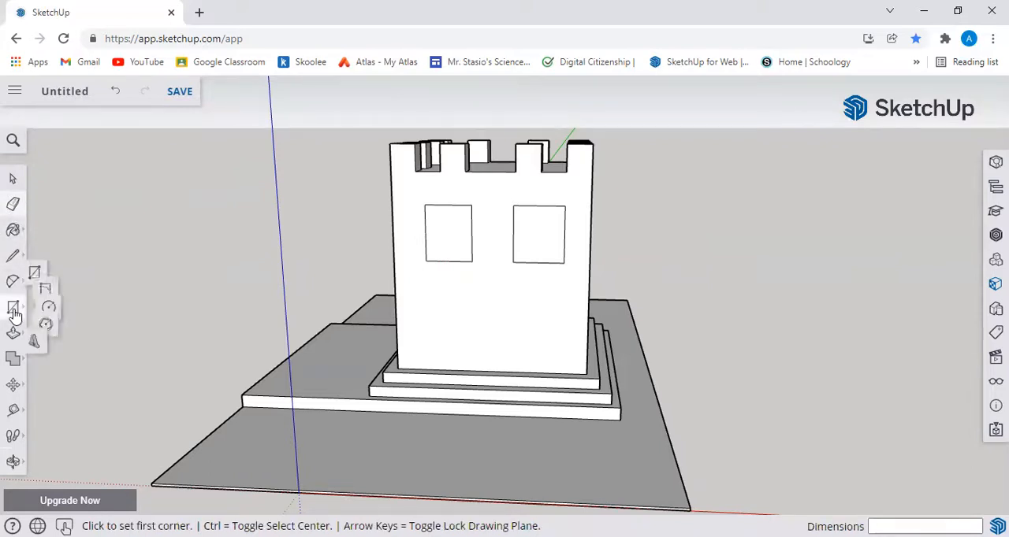
left_click(14, 333)
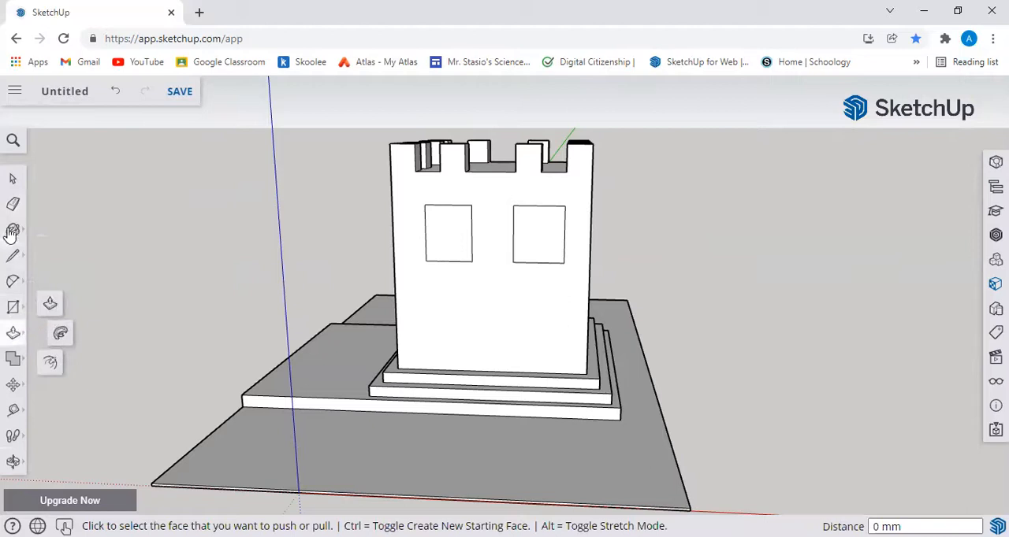
left_click(15, 260)
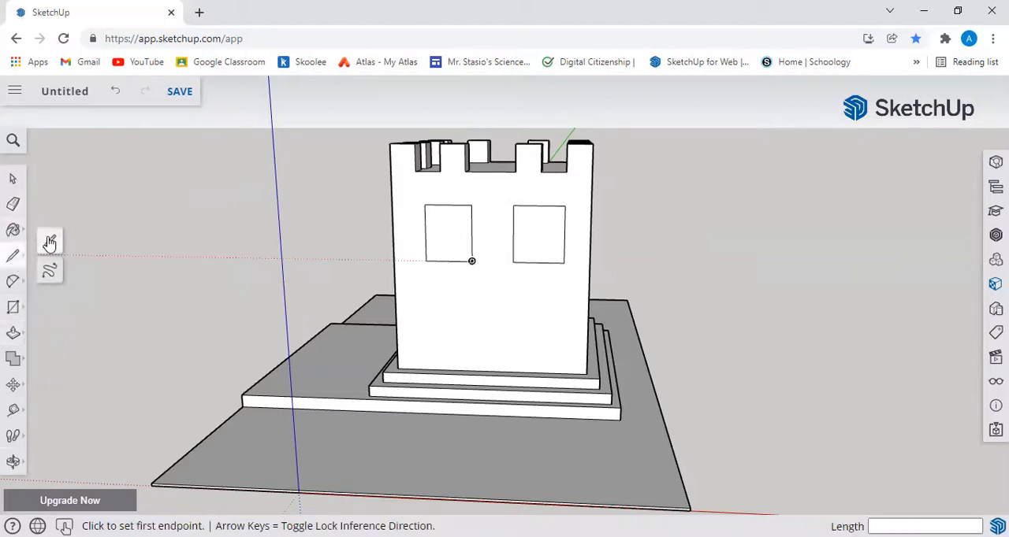
left_click(448, 205)
left_click(449, 262)
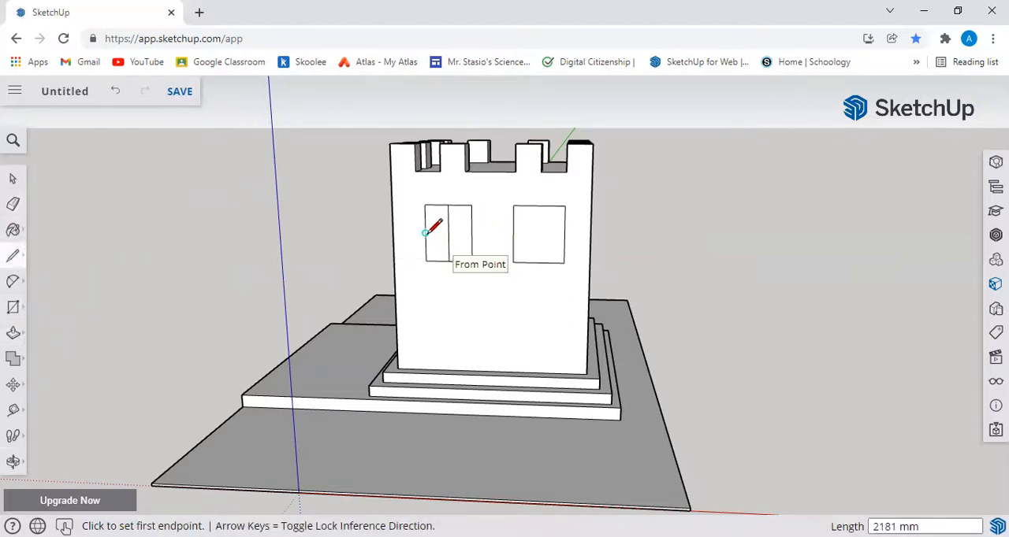
left_click(424, 233)
left_click(471, 233)
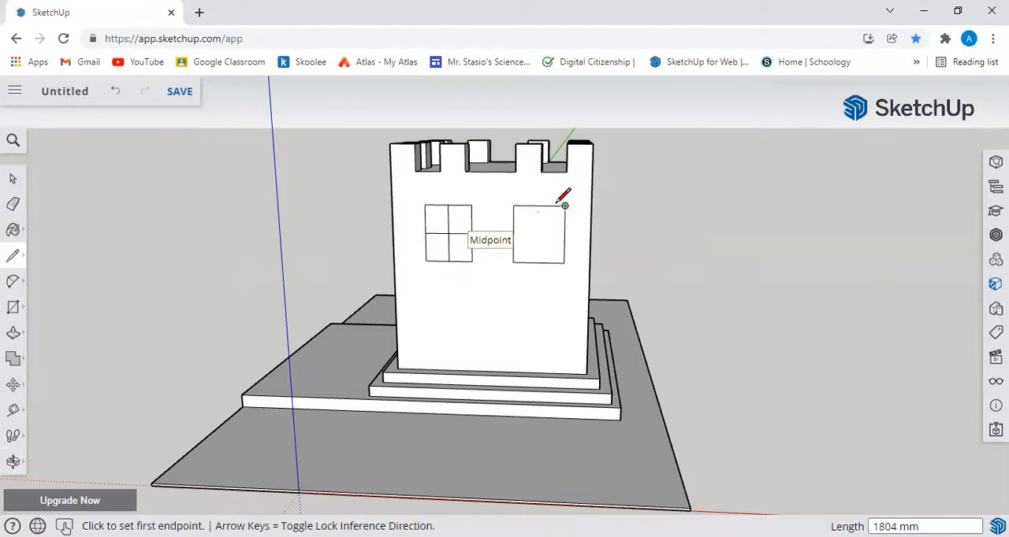
left_click(539, 206)
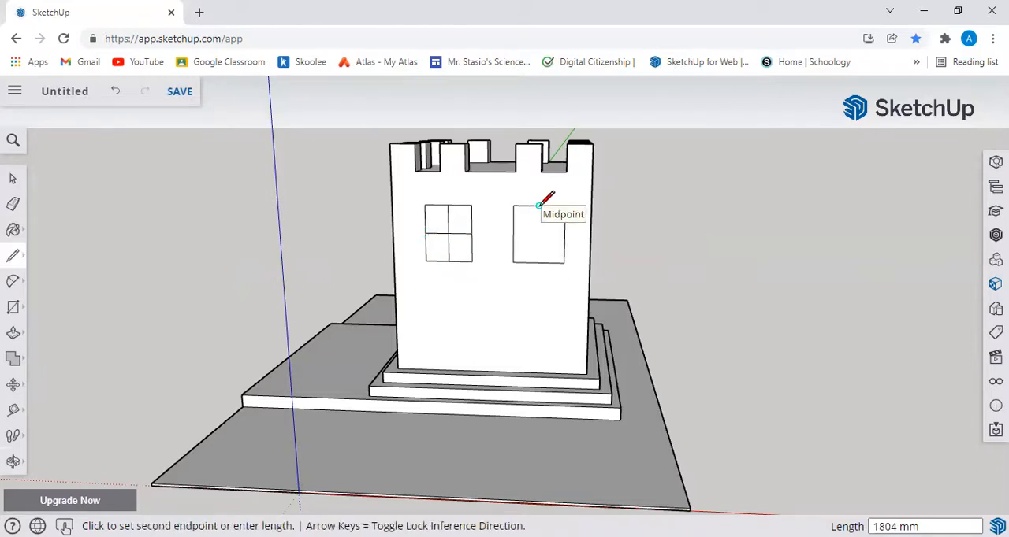
key("ctrl+z")
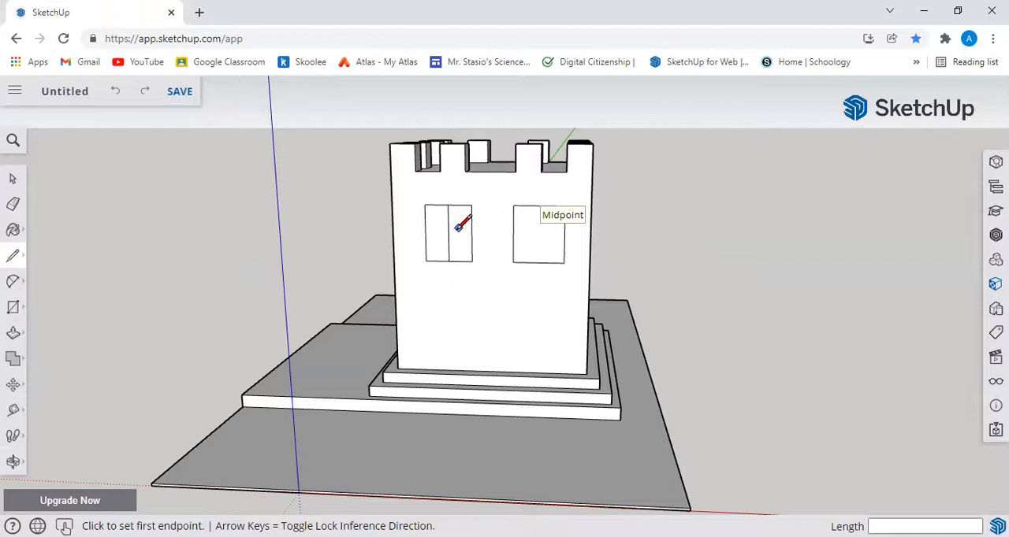
left_click(13, 307)
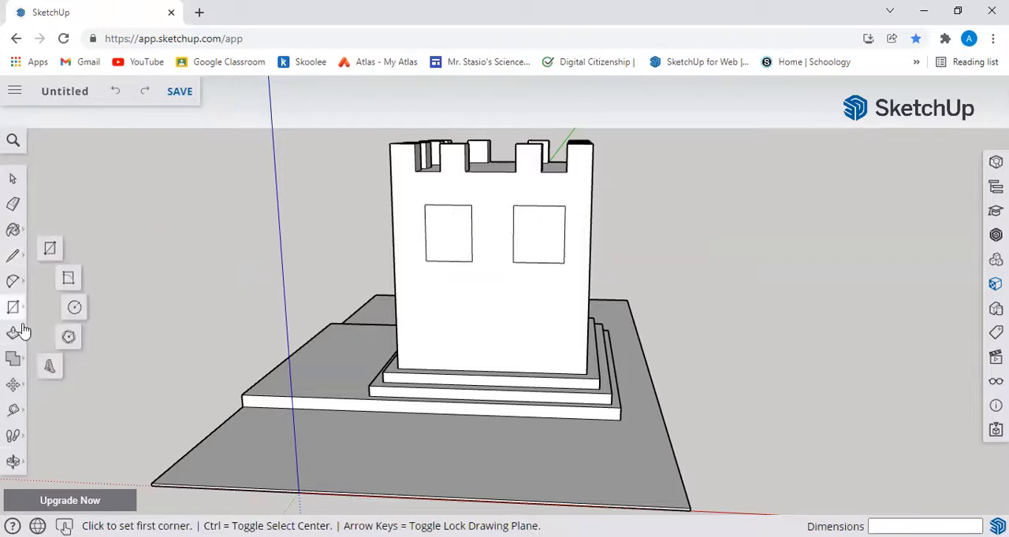
Step: Offset both window outlines outward by about 200 mm to form narrow frames on the side wall
left_click(13, 334)
left_click(50, 364)
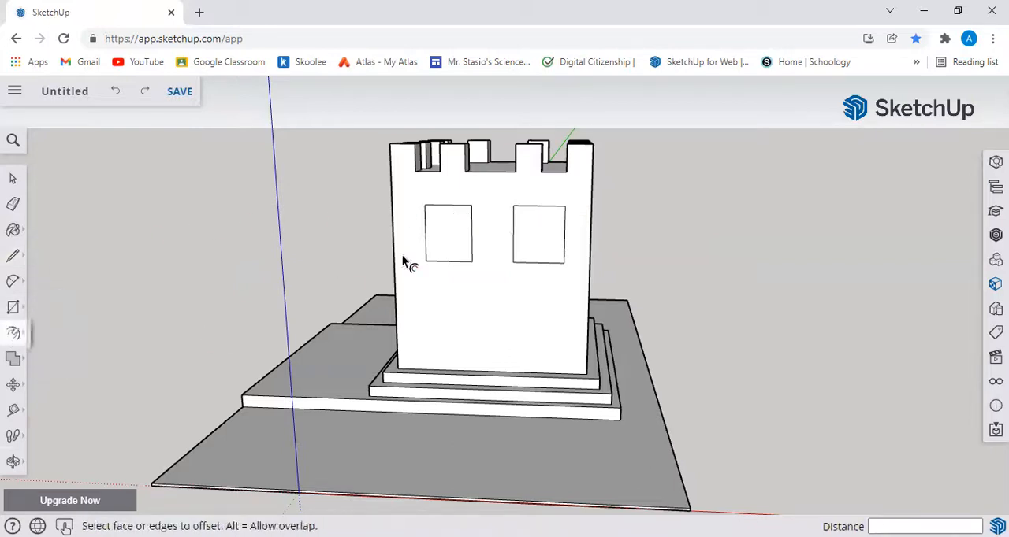
left_click(453, 252)
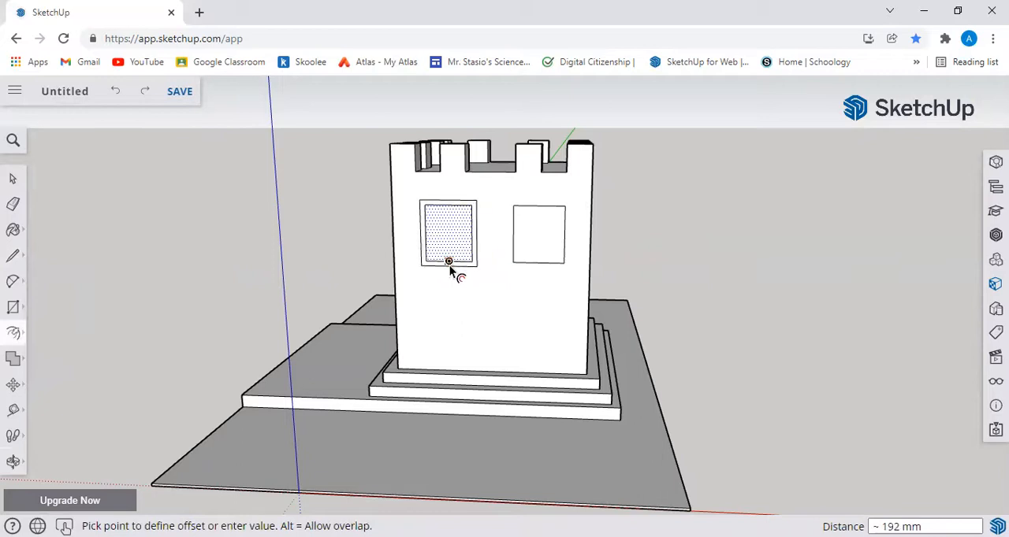
left_click(450, 266)
left_click(528, 258)
left_click(534, 259)
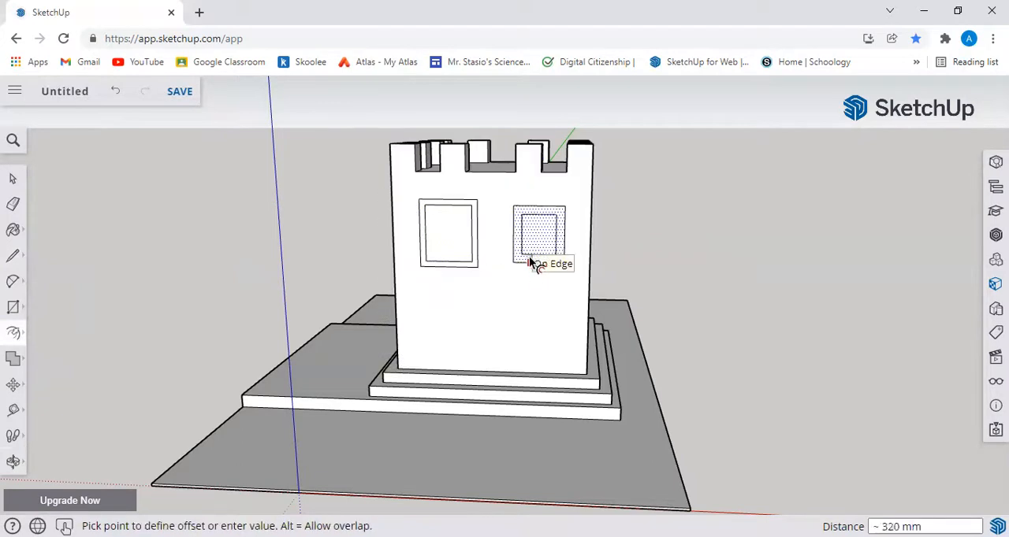
left_click(484, 273)
Step: Try pulling the frame of the window nearer the extended step outward about 173 mm and undo it
middle_click_drag(733, 282, 657, 279)
middle_click_drag(686, 329, 867, 338)
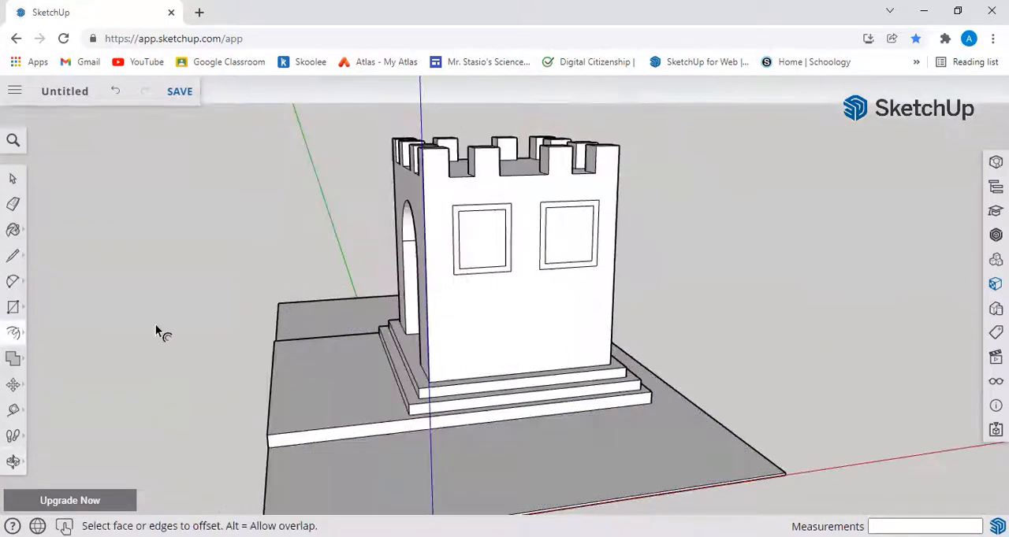
mouse_move(12, 337)
left_click(47, 309)
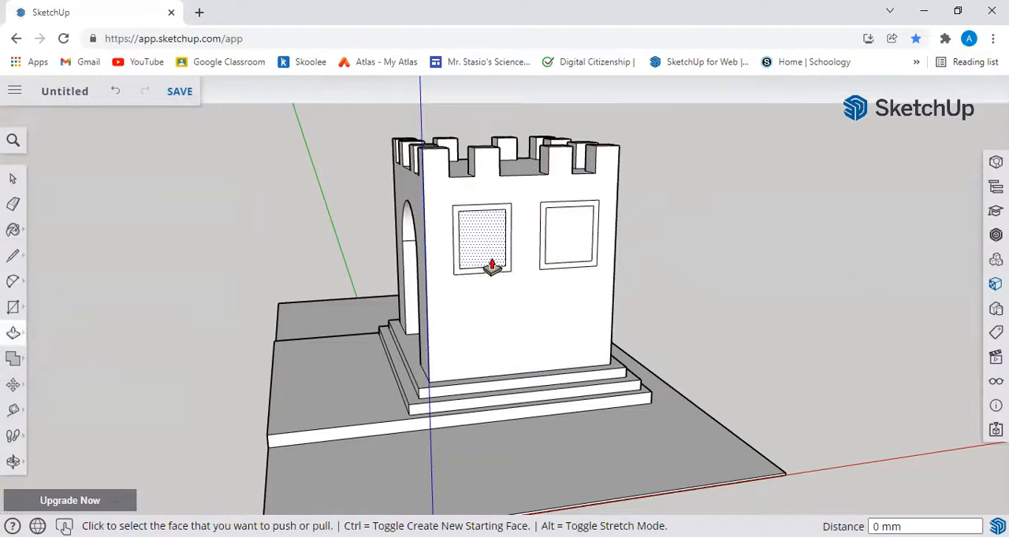
left_click(484, 277)
left_click(509, 286)
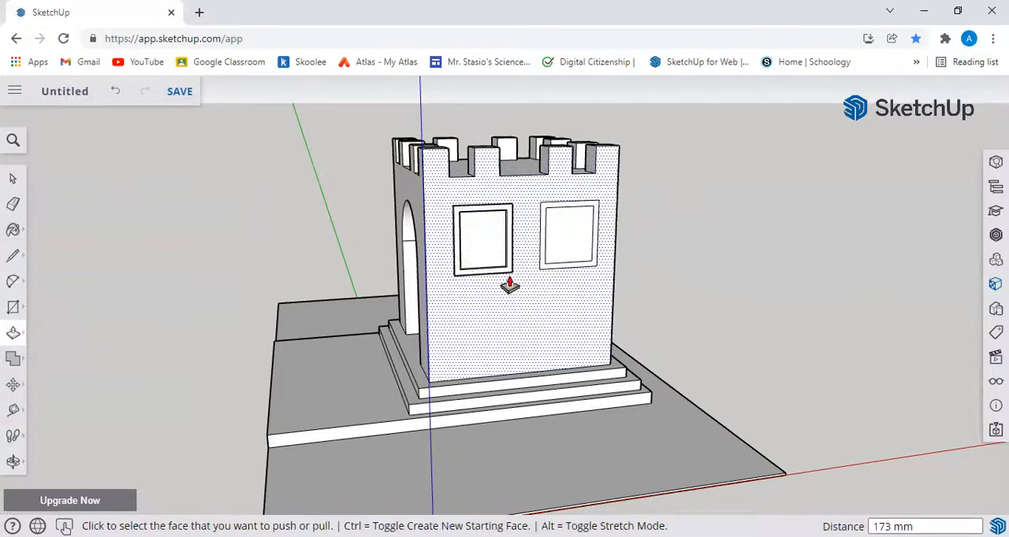
key("ctrl+z")
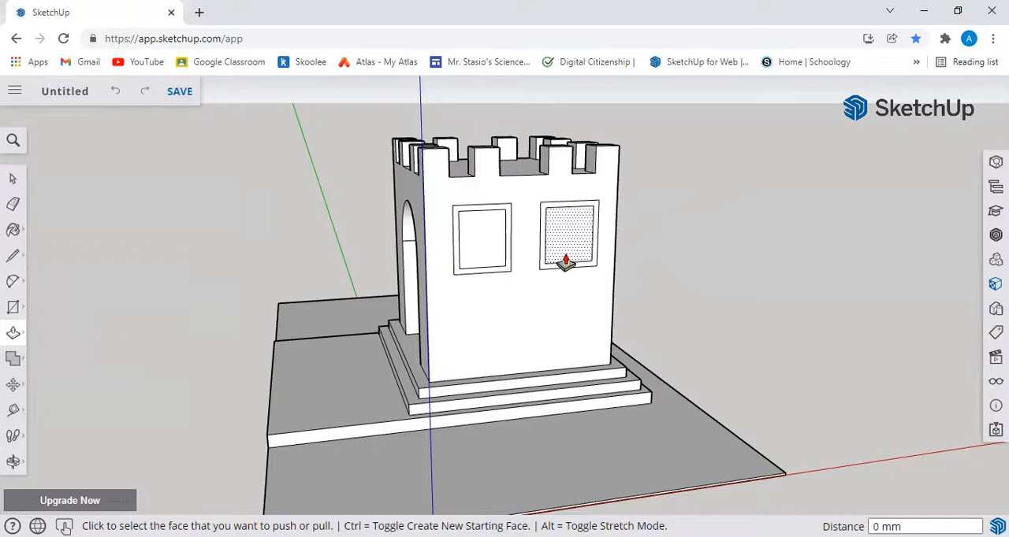
Step: Push the inner panes of both windows into the wall with Push/Pull to recess them
left_click(483, 266)
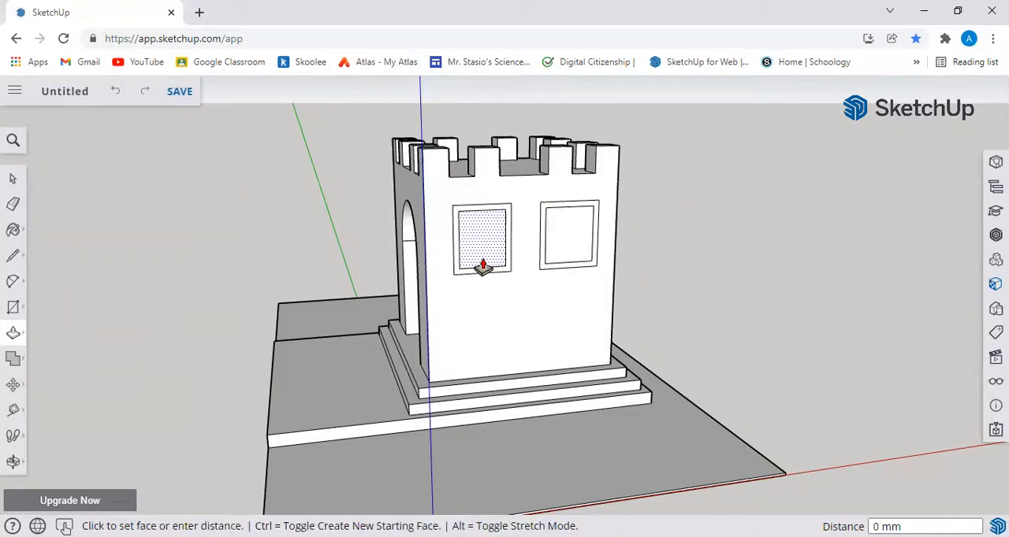
left_click(481, 265)
left_click(555, 262)
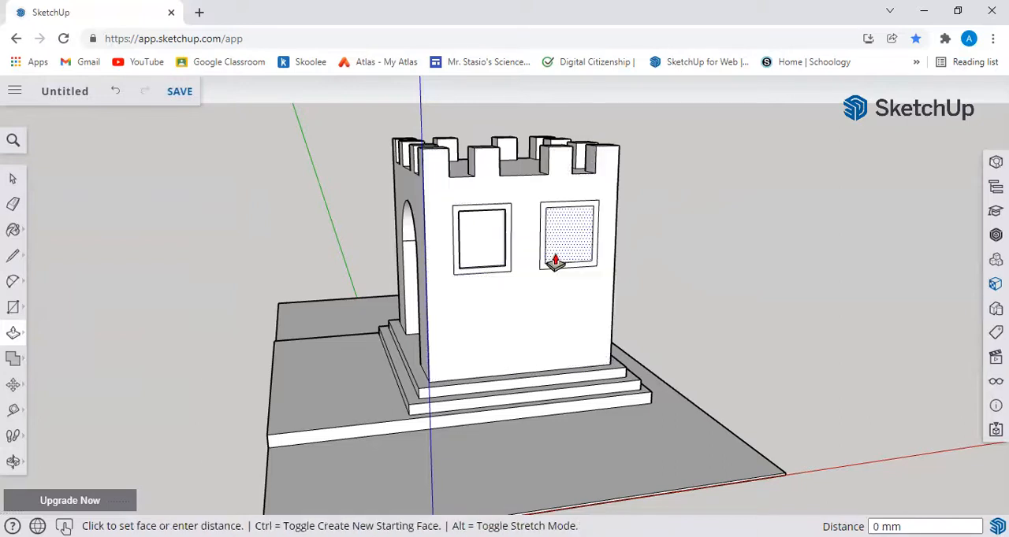
left_click(551, 258)
middle_click_drag(479, 299, 531, 273)
left_click(531, 266)
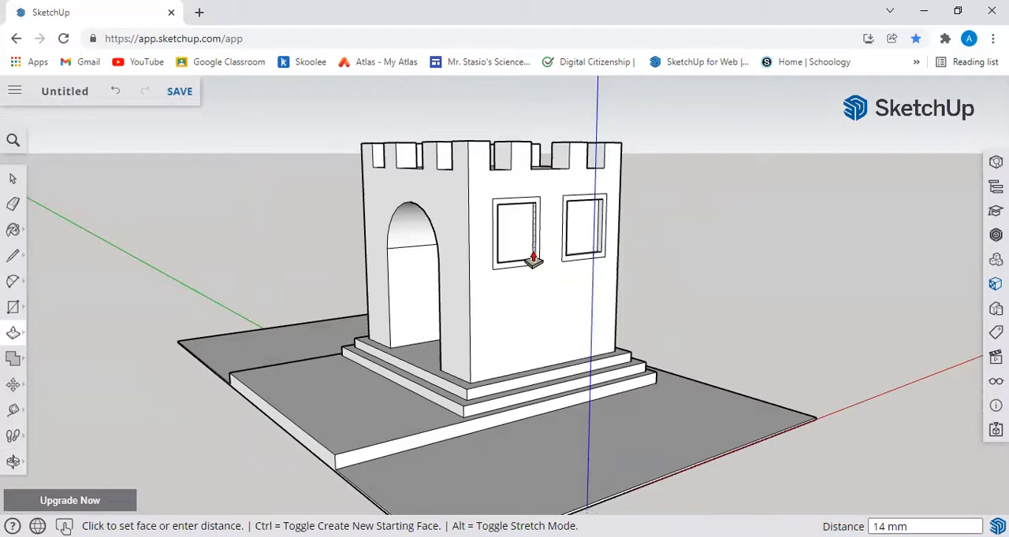
left_click(540, 261)
Step: Pull out the window frame nearer the extended step about 227 mm and the other window frame about 273 mm
middle_click_drag(682, 315, 338, 334)
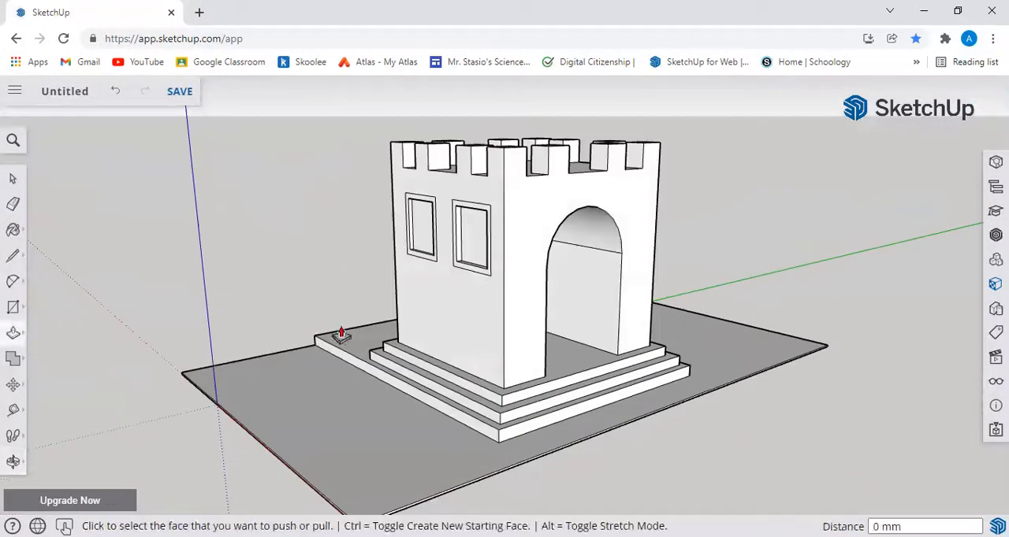
middle_click_drag(420, 265, 459, 353)
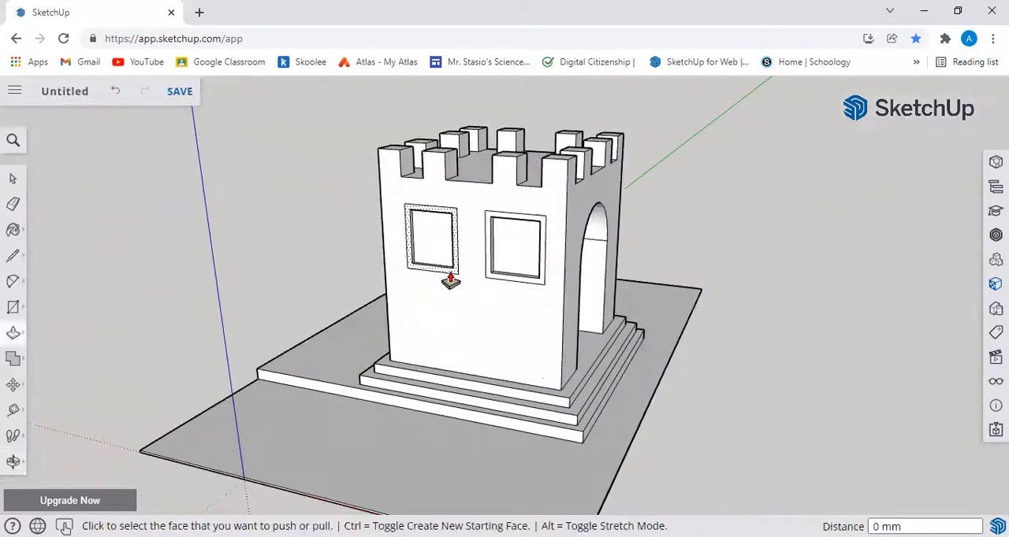
left_click(450, 284)
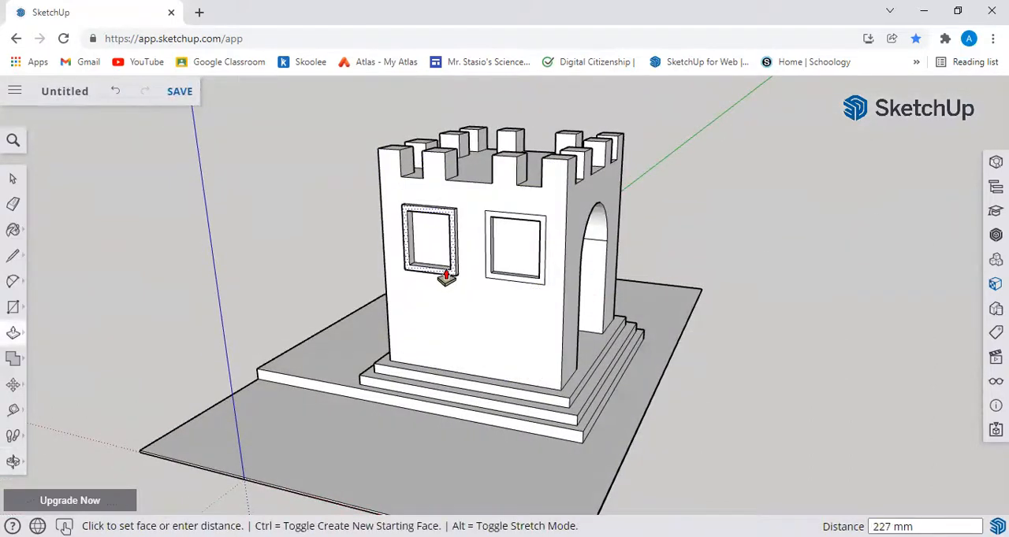
left_click(447, 279)
left_click(488, 283)
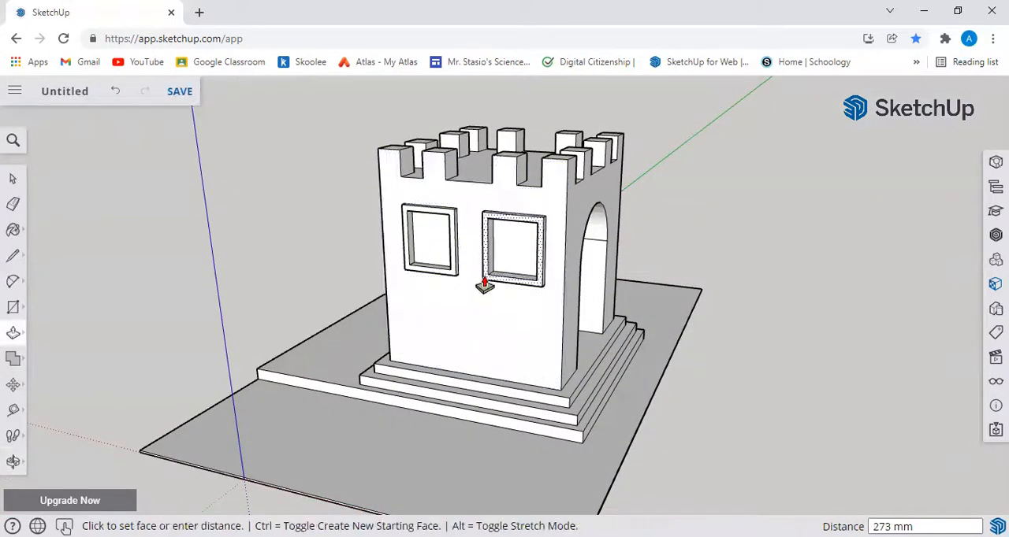
left_click(485, 286)
Step: Try dividing the window nearer the extended step with a vertical line between its inner edge midpoints and undo it
middle_click_drag(666, 393, 692, 369)
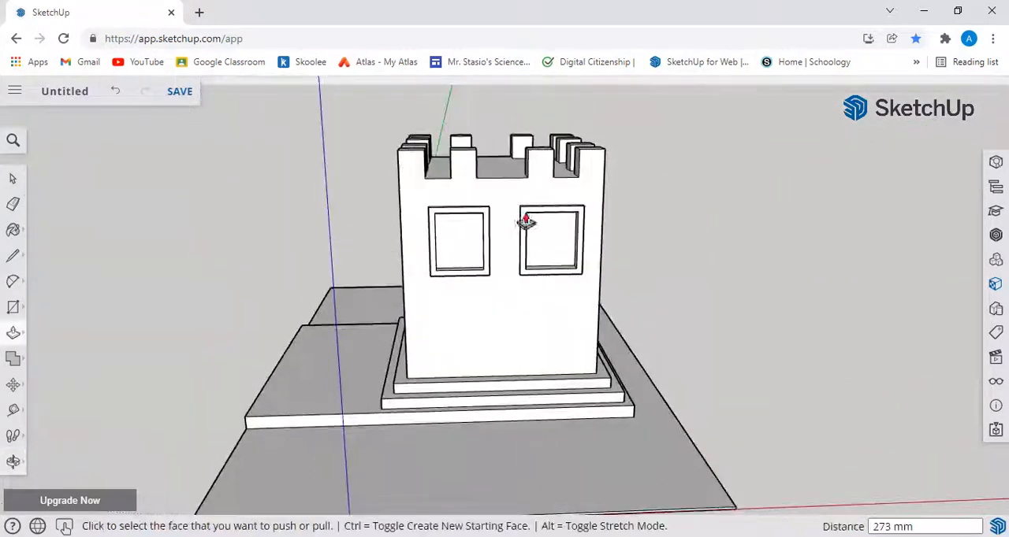
left_click(13, 256)
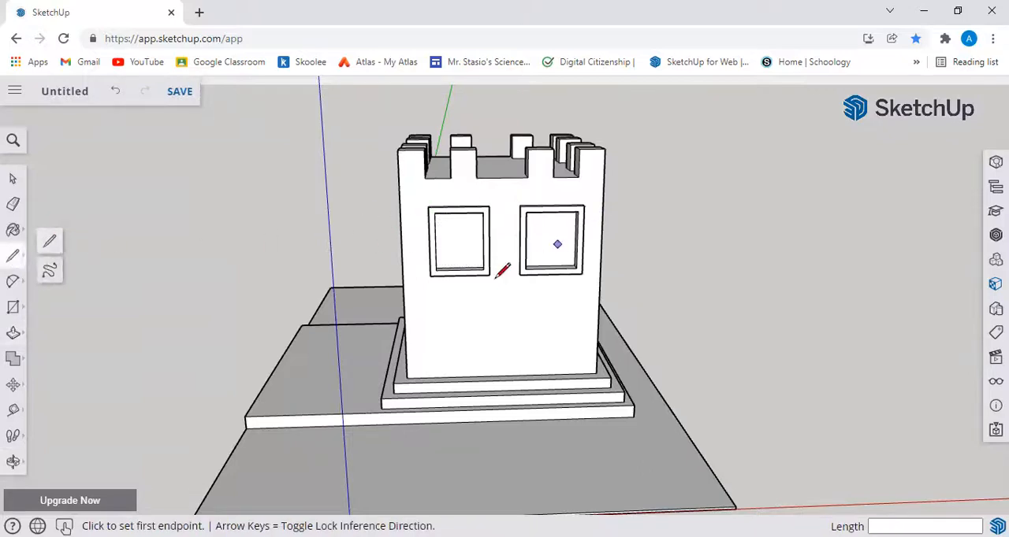
middle_click_drag(822, 332, 874, 442)
middle_click_drag(379, 246, 471, 179)
left_click(436, 196)
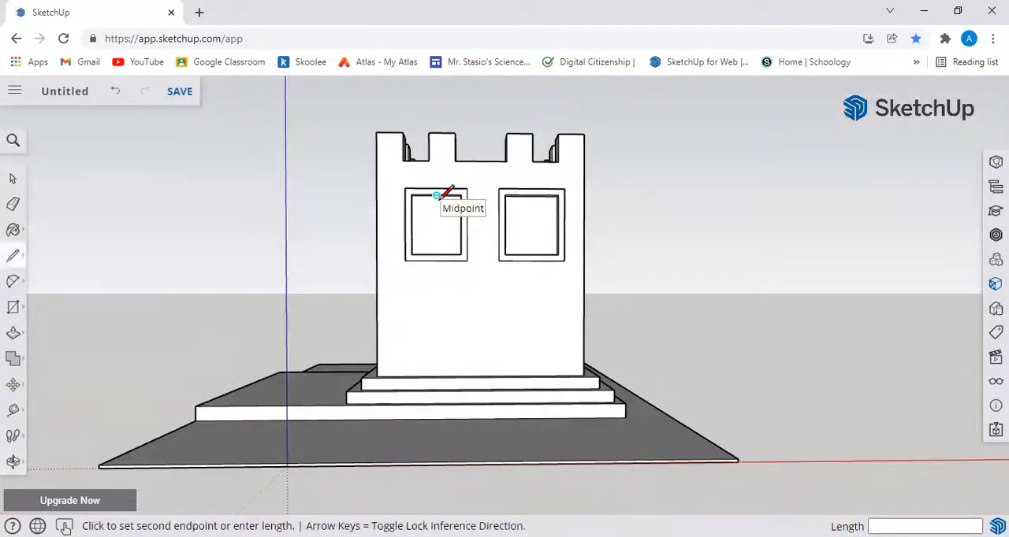
left_click(437, 254)
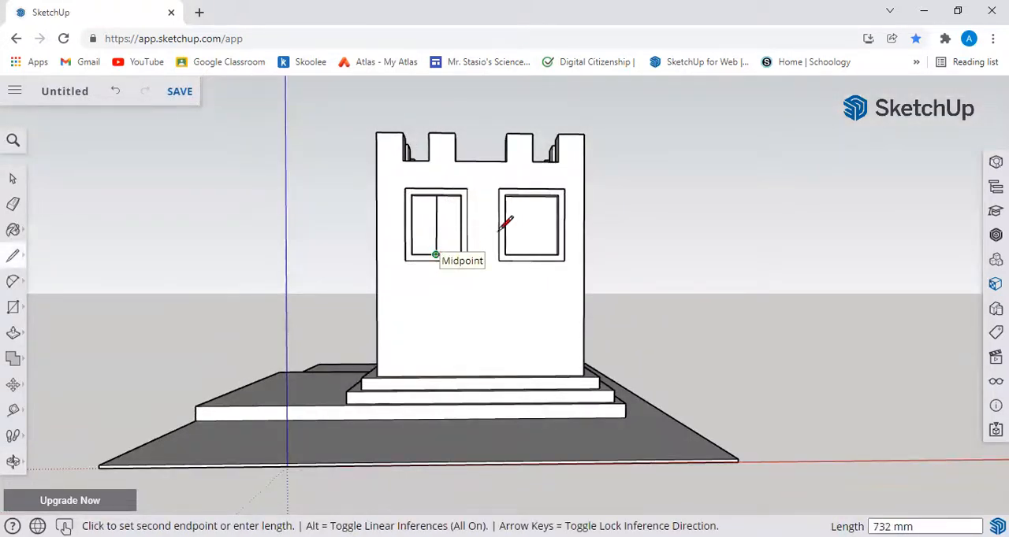
key("Escape")
mouse_move(490, 246)
middle_mouse_down()
mouse_move(410, 355)
mouse_move(324, 322)
mouse_move(270, 317)
mouse_move(282, 320)
middle_mouse_up()
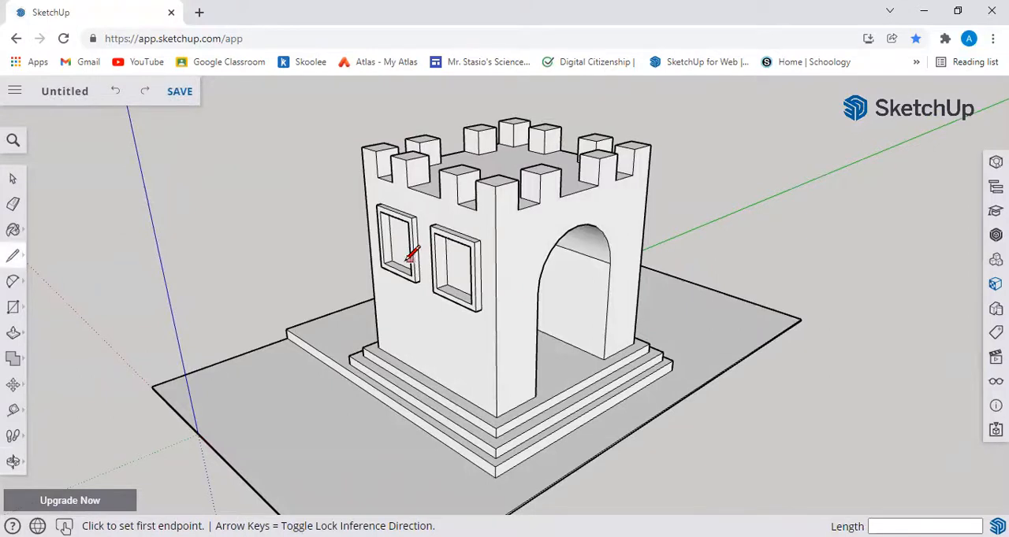
middle_click_drag(397, 270, 399, 233)
Step: Draw a horizontal line about 7615 mm long across the opposite, windowless side wall from its vertical edge's midpoint
mouse_move(791, 319)
middle_mouse_down()
mouse_move(584, 349)
mouse_move(174, 330)
mouse_move(525, 376)
mouse_move(754, 342)
mouse_move(505, 348)
middle_mouse_up()
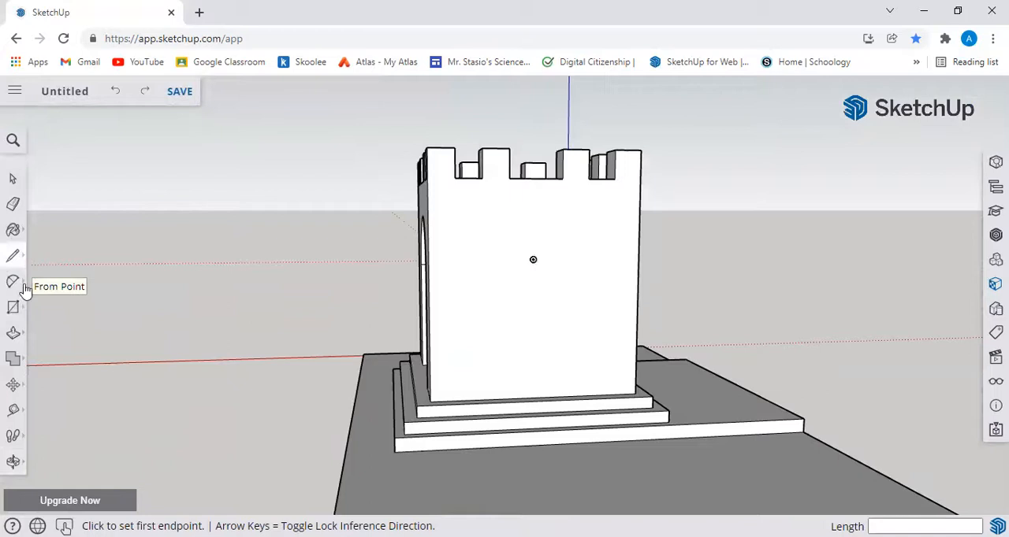
left_click(14, 308)
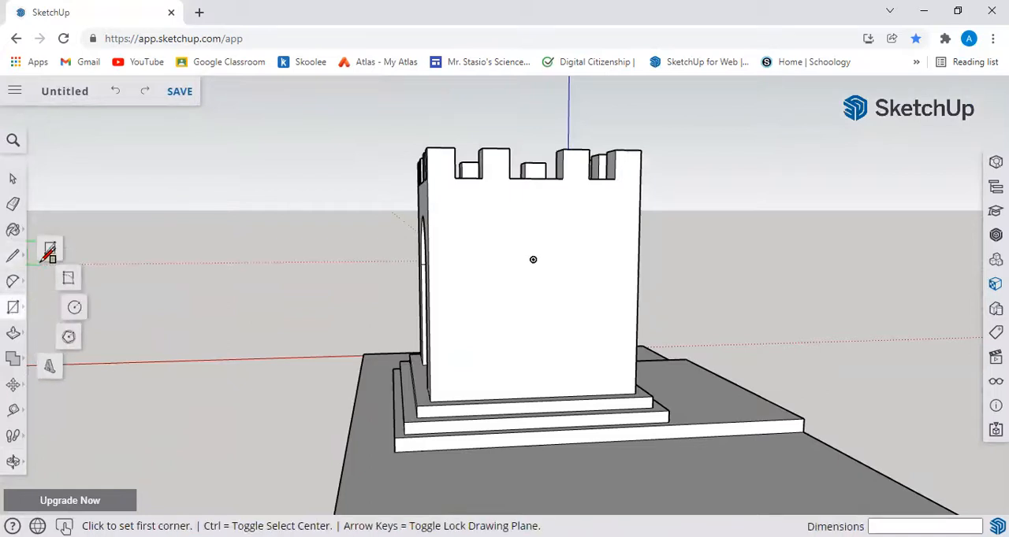
left_click(13, 256)
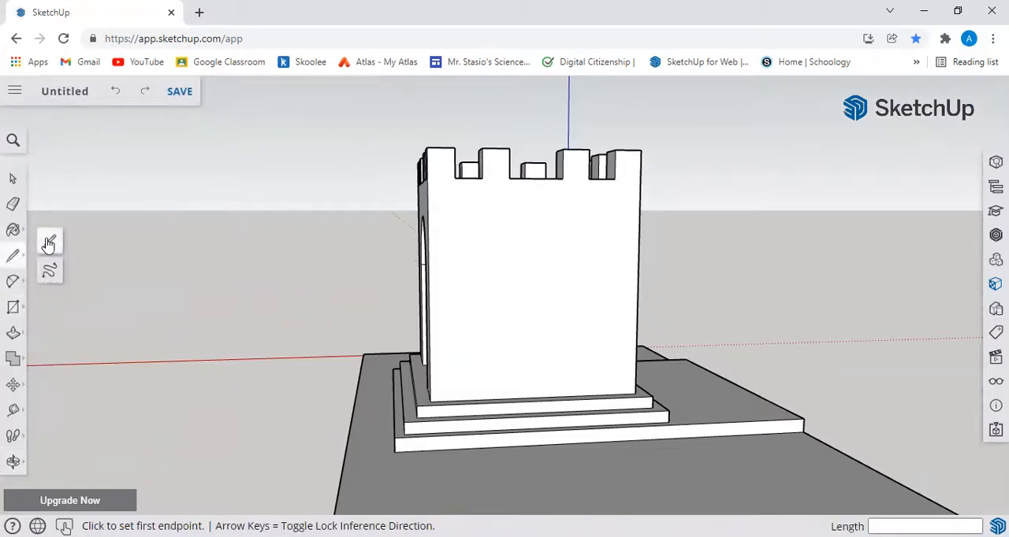
left_click(428, 278)
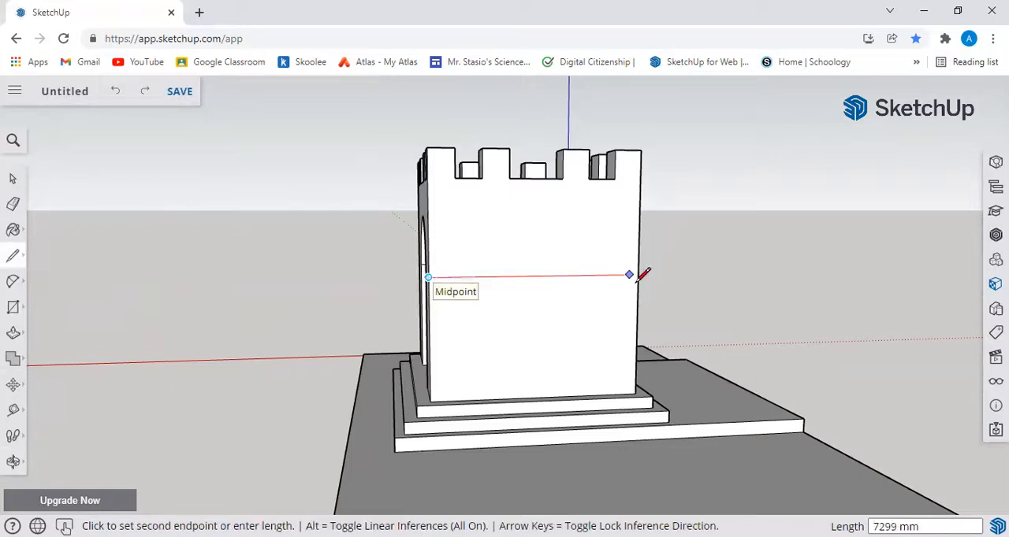
left_click(638, 276)
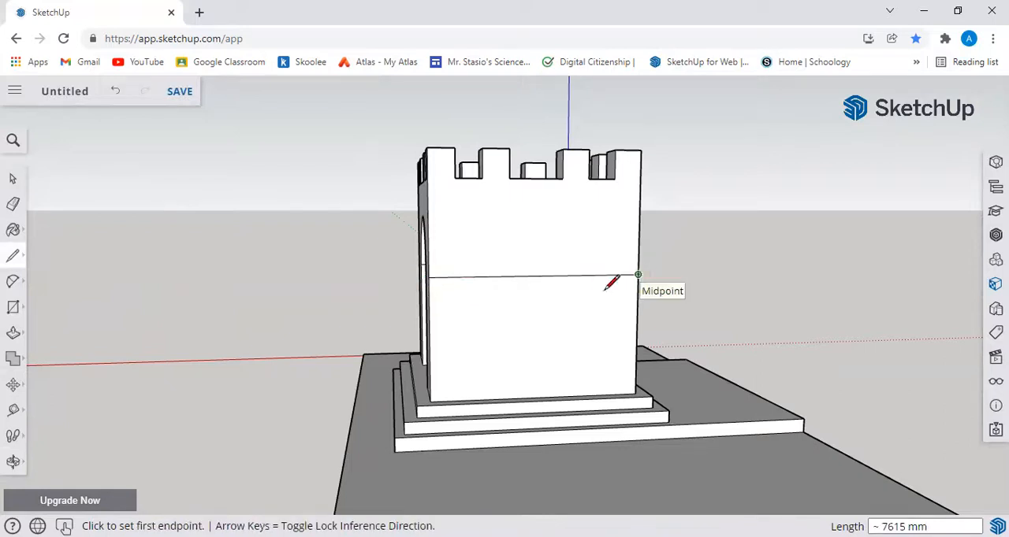
Step: Draw a narrow full-width rectangle directly below the horizontal line on the windowless side wall
left_click(14, 258)
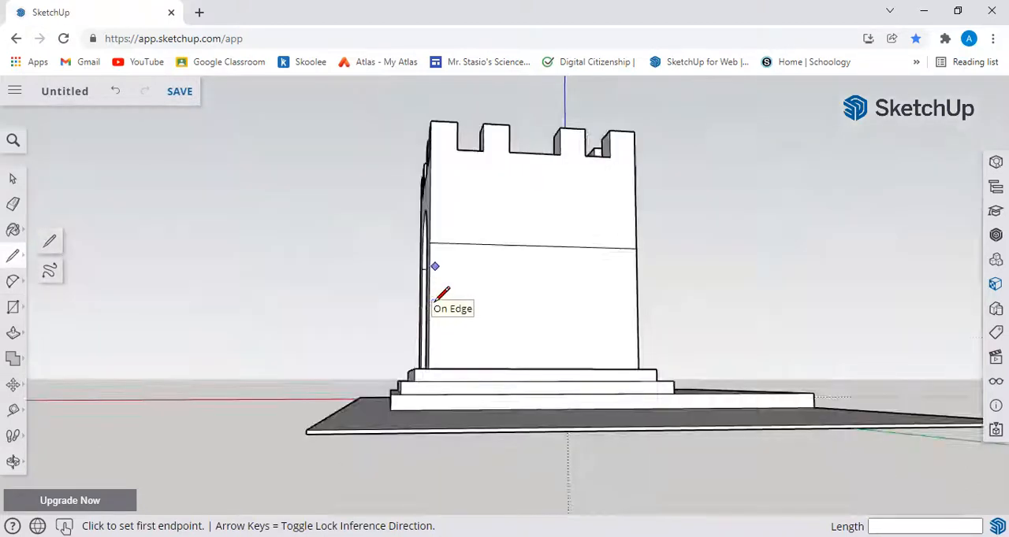
middle_click_drag(428, 299, 562, 387)
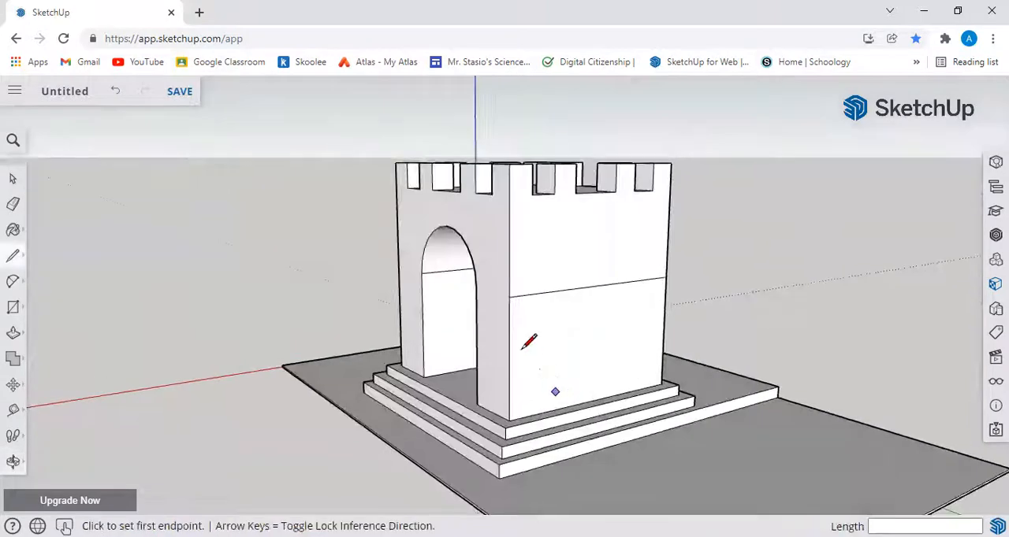
left_click(12, 307)
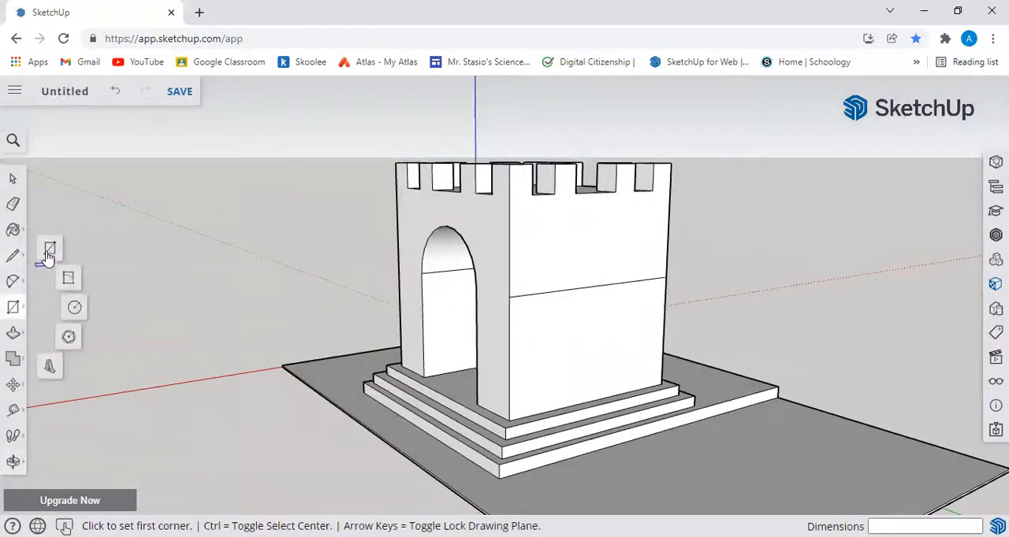
left_click(509, 297)
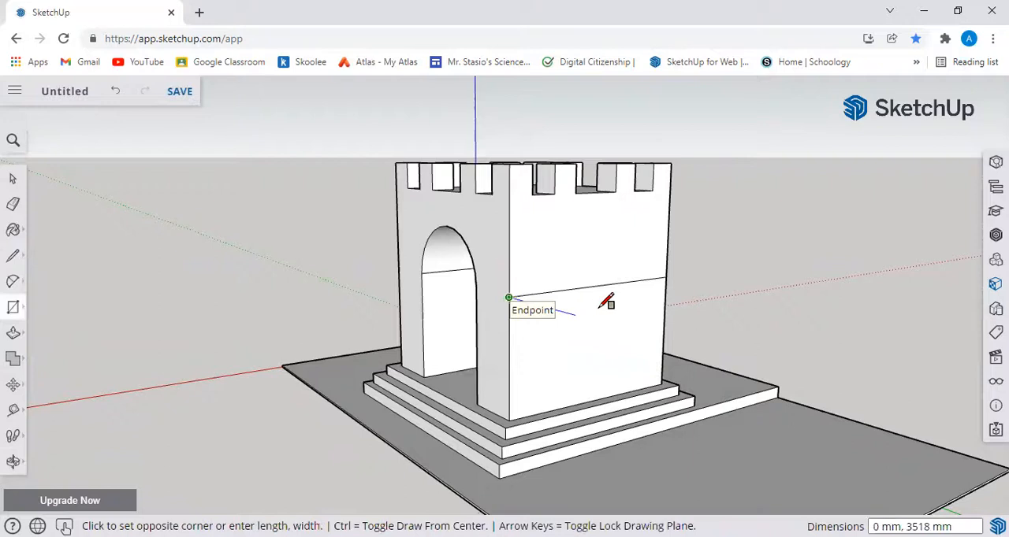
left_click(668, 285)
Step: Pull the narrow strip out of the windowless side wall about 9370 mm to form a platform
middle_click_drag(733, 337, 824, 360)
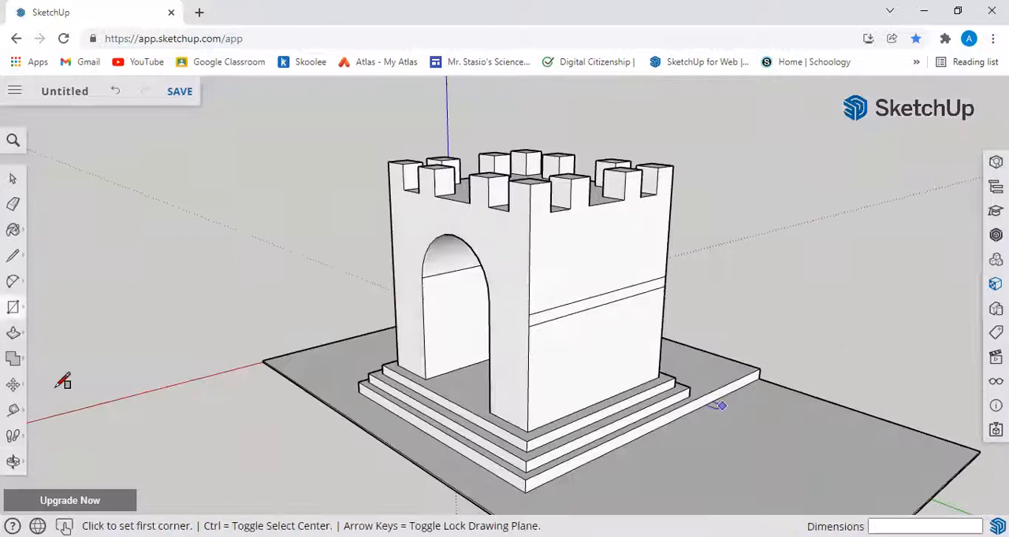
left_click(14, 334)
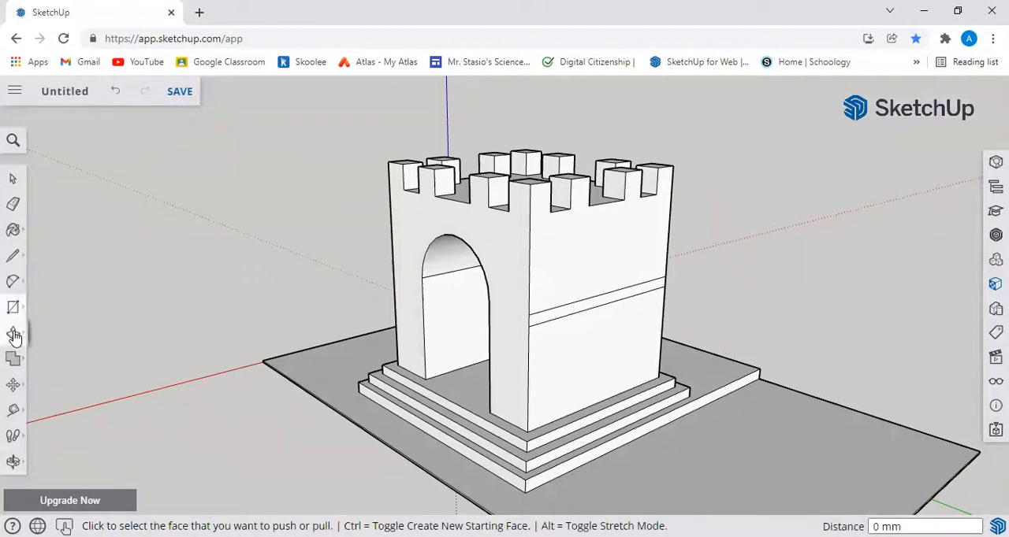
left_click(547, 325)
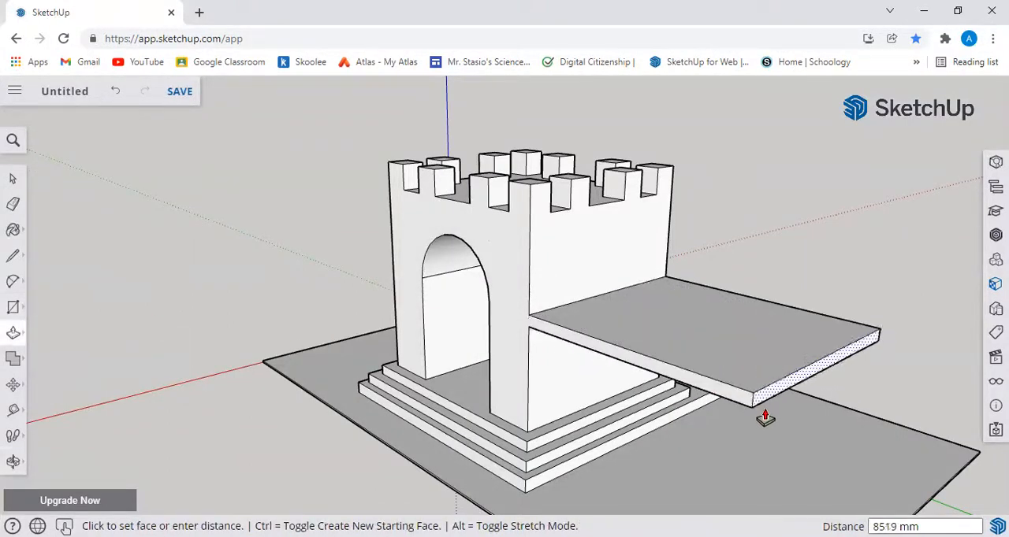
left_click(796, 433)
Step: Offset the outline of the platform's upper face inward by about 250 mm to make a narrow border
middle_click_drag(795, 441, 509, 468)
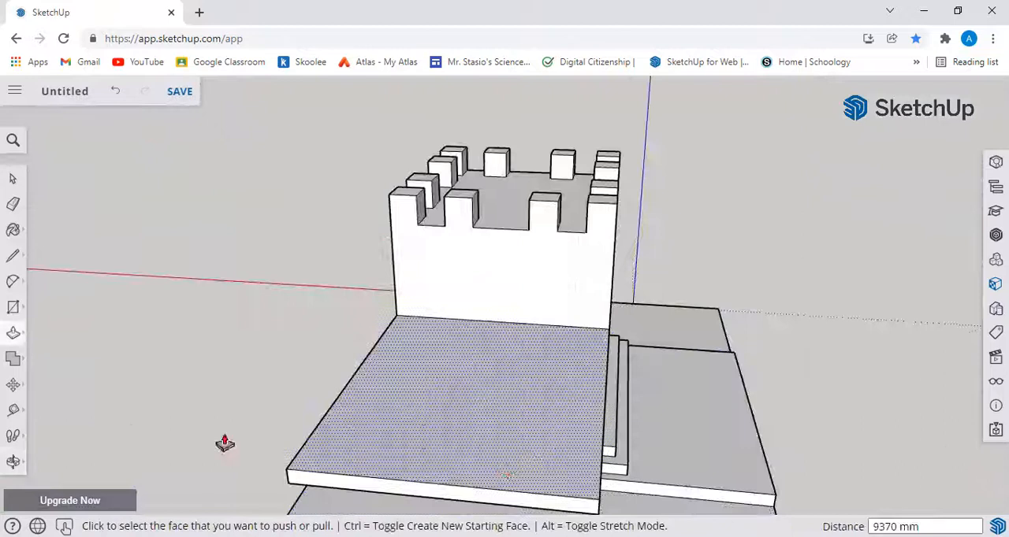
left_click(13, 283)
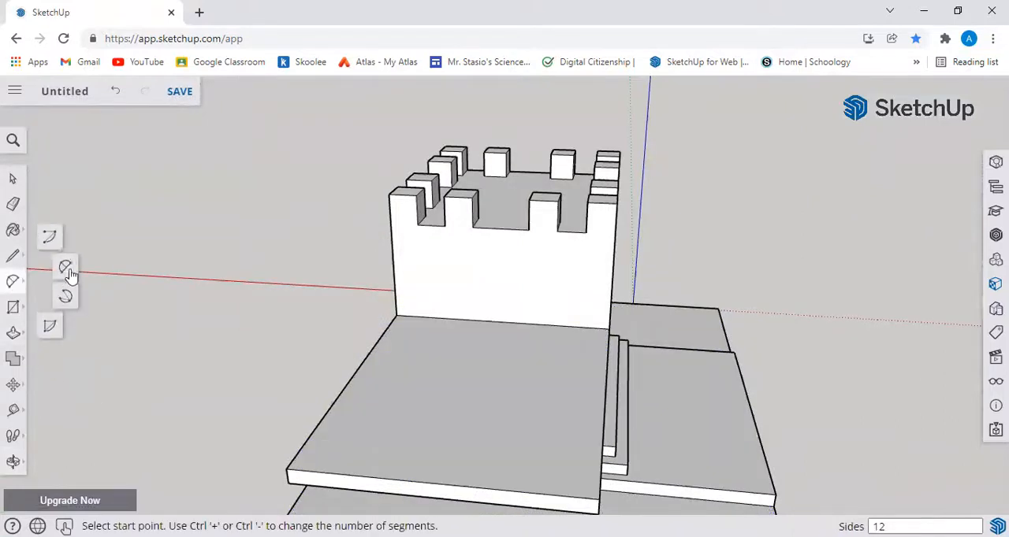
left_click(66, 270)
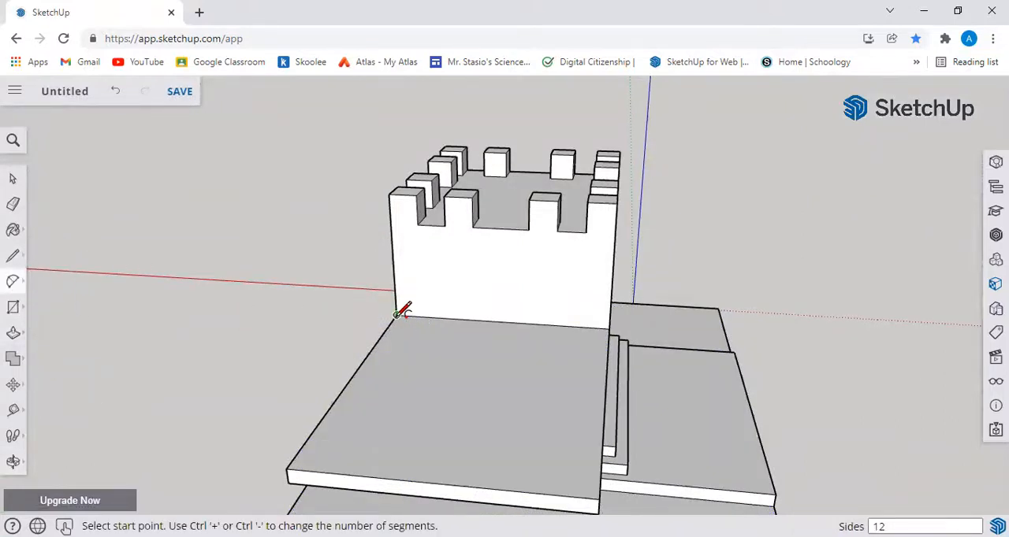
left_click(15, 308)
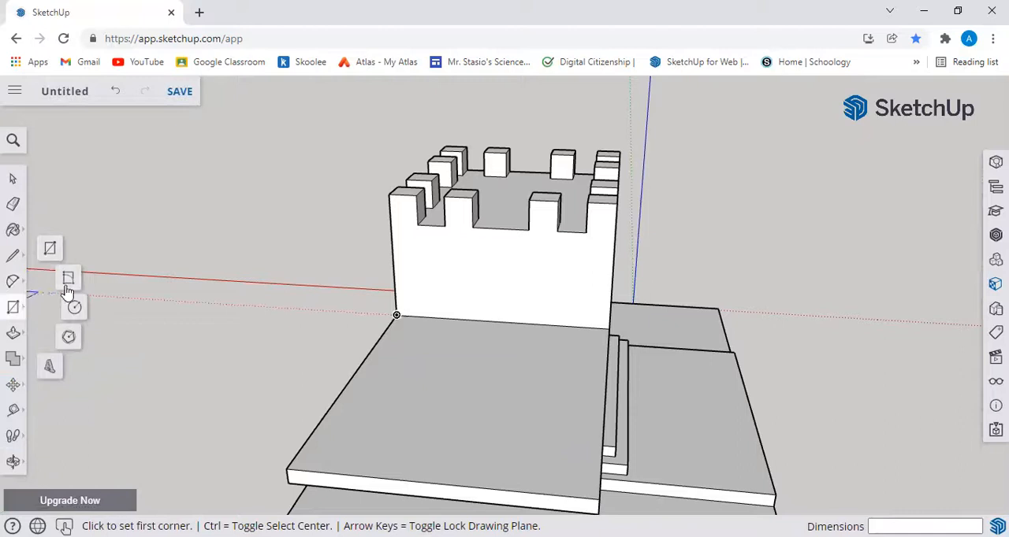
left_click(14, 332)
left_click(50, 366)
left_click(344, 428)
left_click(344, 428)
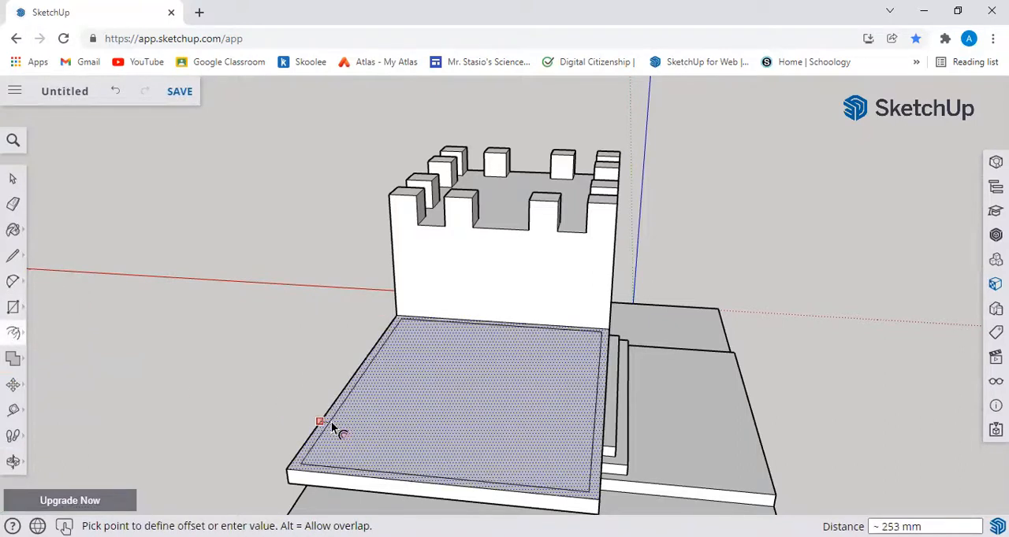
left_click(332, 428)
Step: Draw an arc on the side wall between both ends of the platform's junction line, with a bulge of about 2344 mm
key("o")
left_click_drag(207, 365, 174, 402)
key("f")
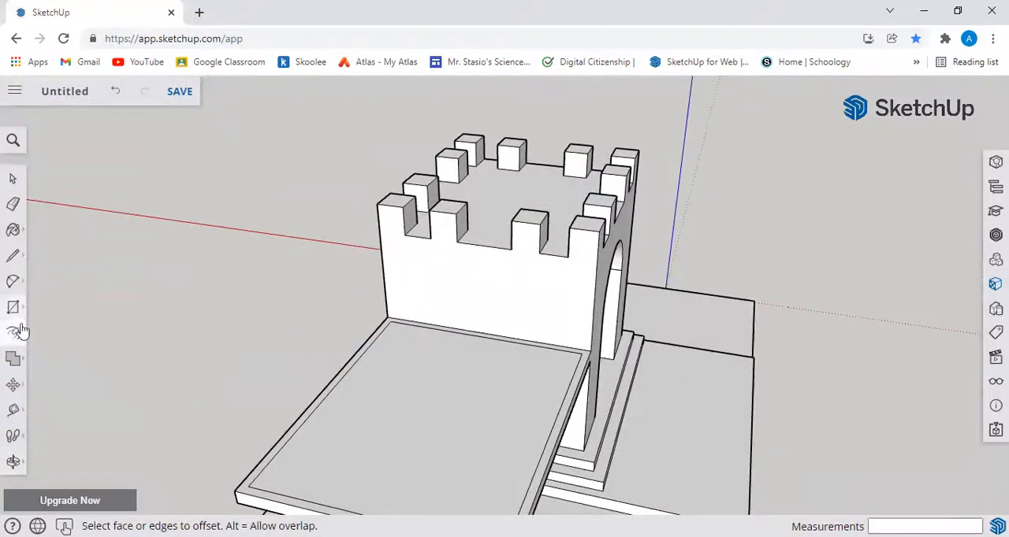
left_click(12, 282)
left_click(61, 265)
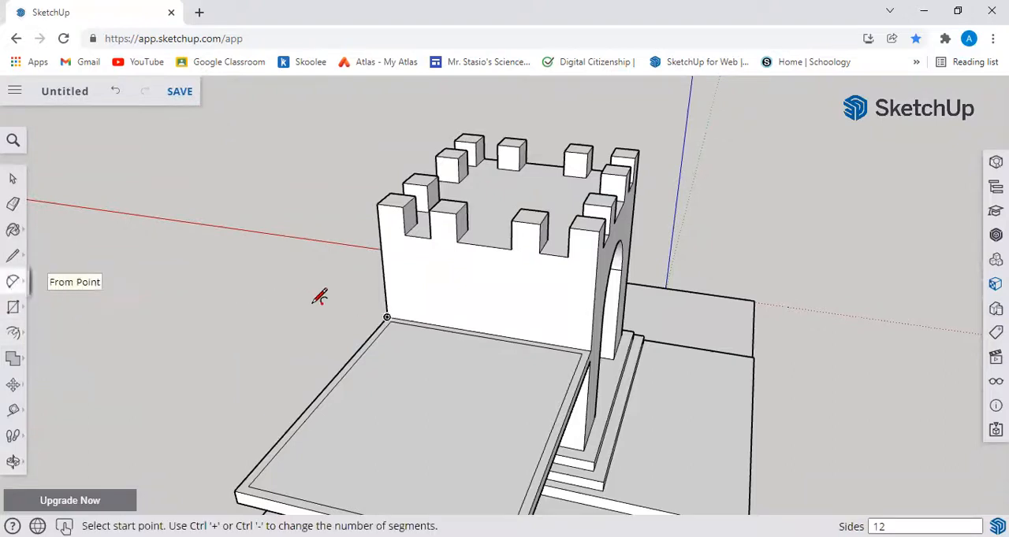
left_click(386, 317)
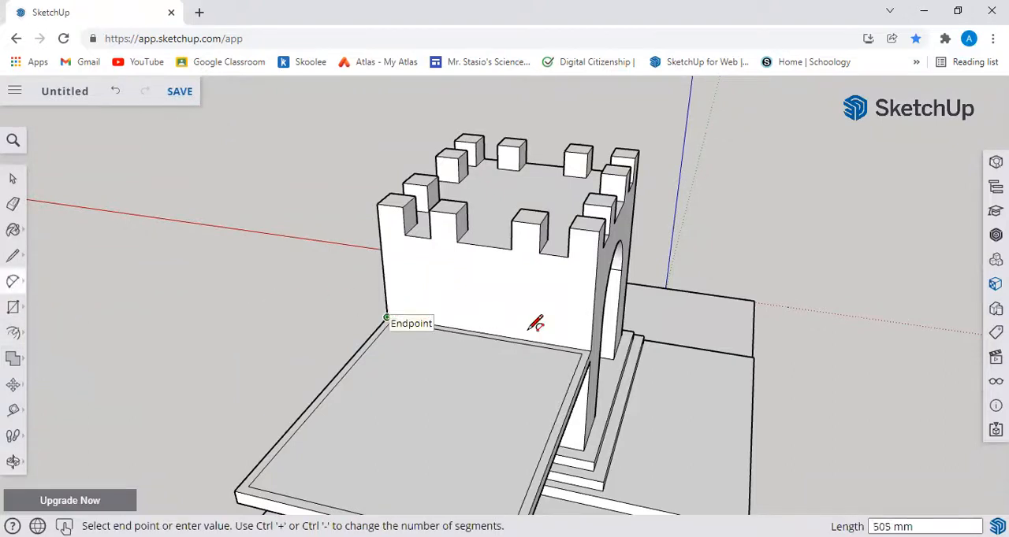
left_click(591, 350)
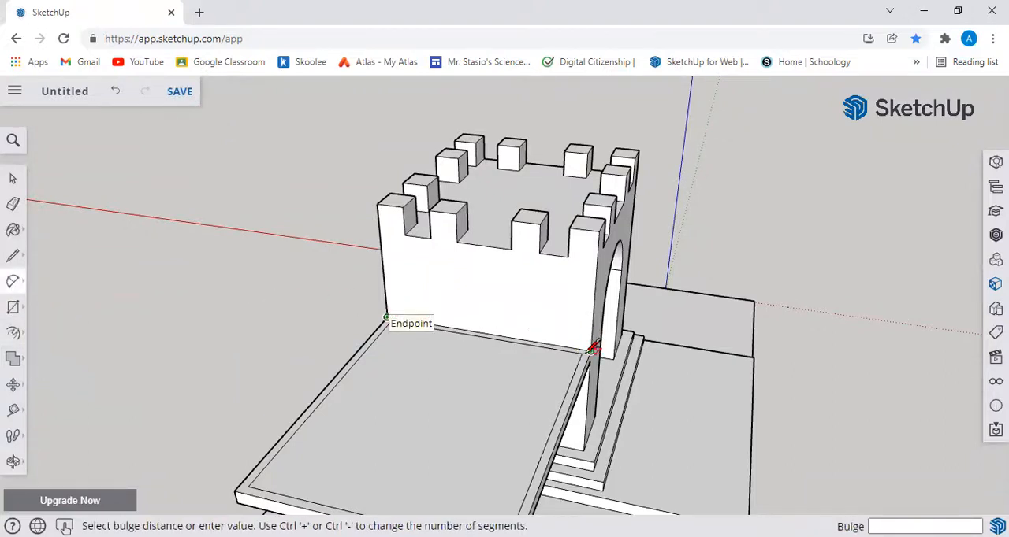
left_click(490, 276)
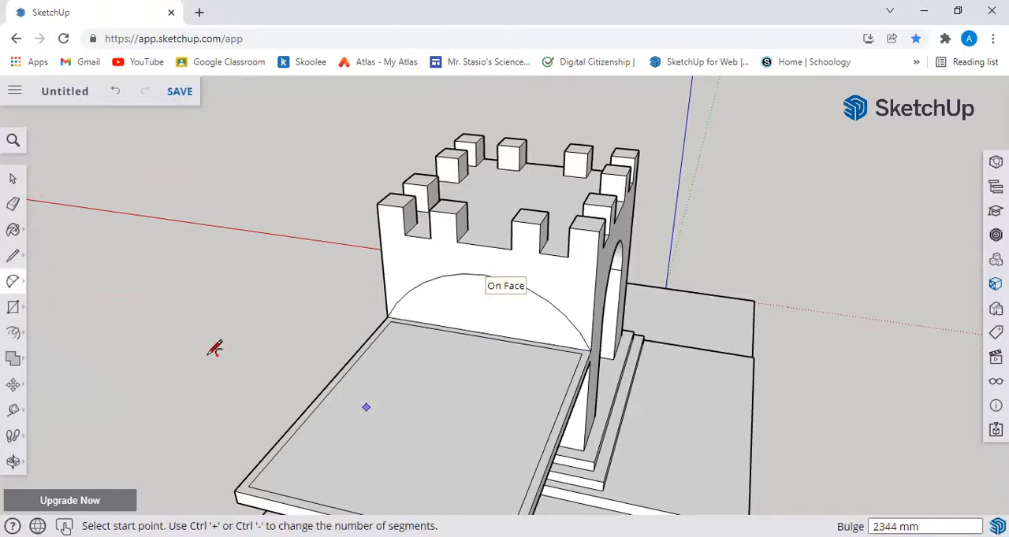
Step: Push the arched face slightly into the side wall and try lowering the platform's border strip
left_click(12, 335)
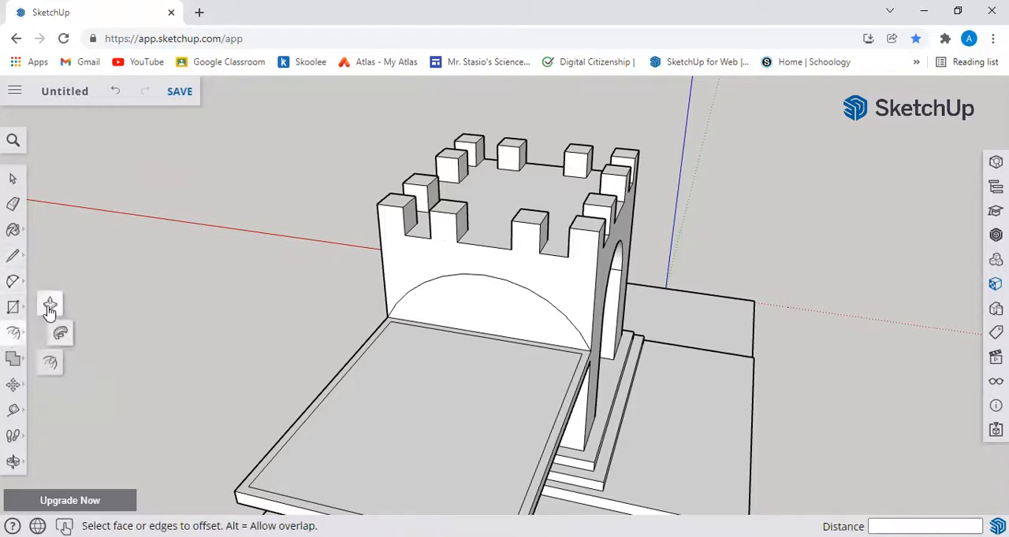
left_click(50, 309)
left_click(452, 328)
middle_click_drag(249, 310, 526, 362)
left_click(524, 372)
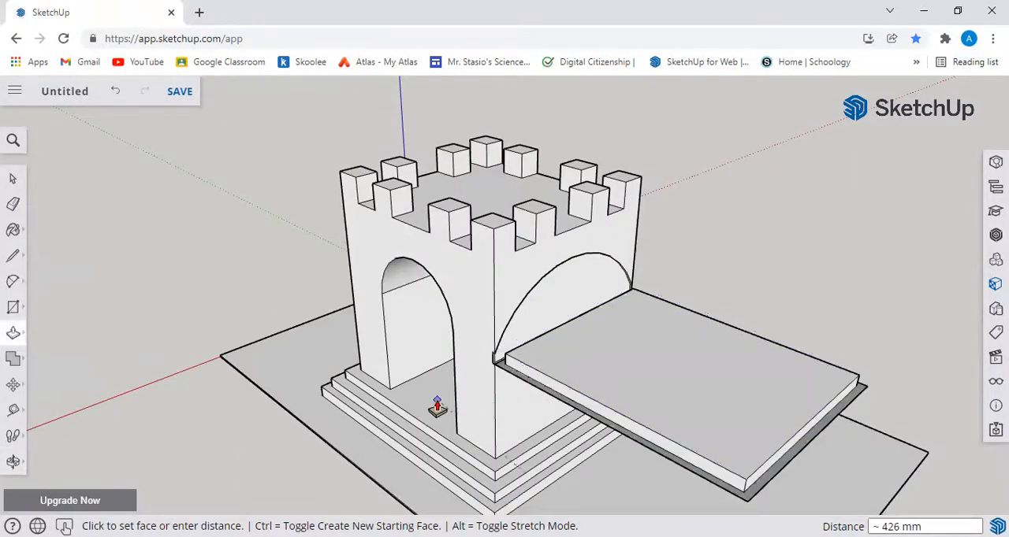
key("Escape")
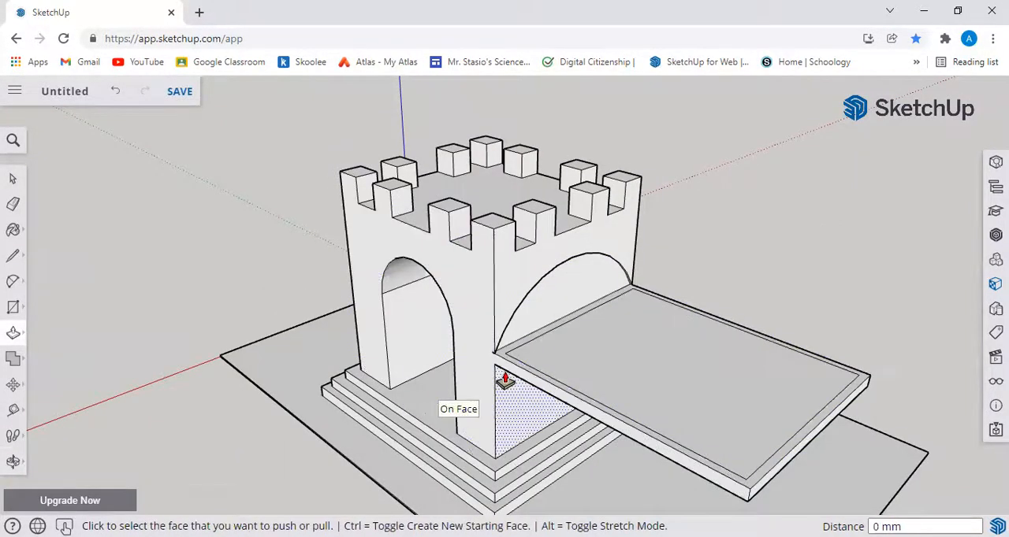
Step: Draw short lines from the border's two inner corners to the side wall, about 343 mm and 426 mm long
left_click(13, 255)
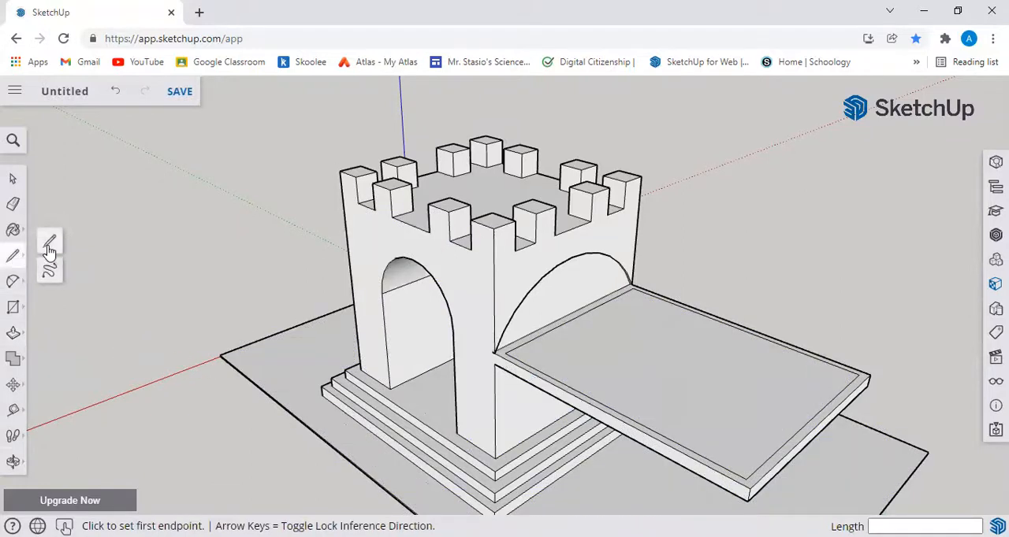
left_click(504, 352)
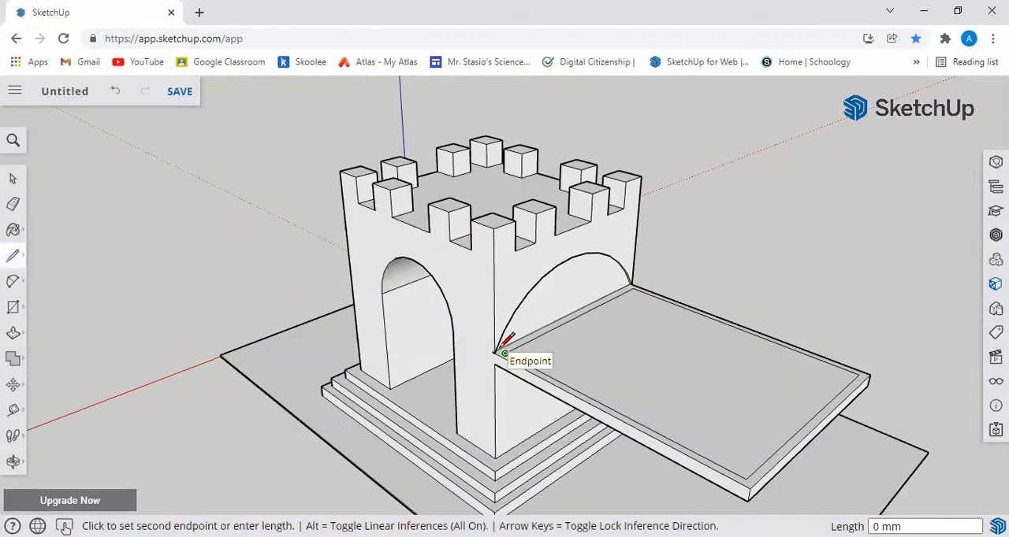
left_click(12, 461)
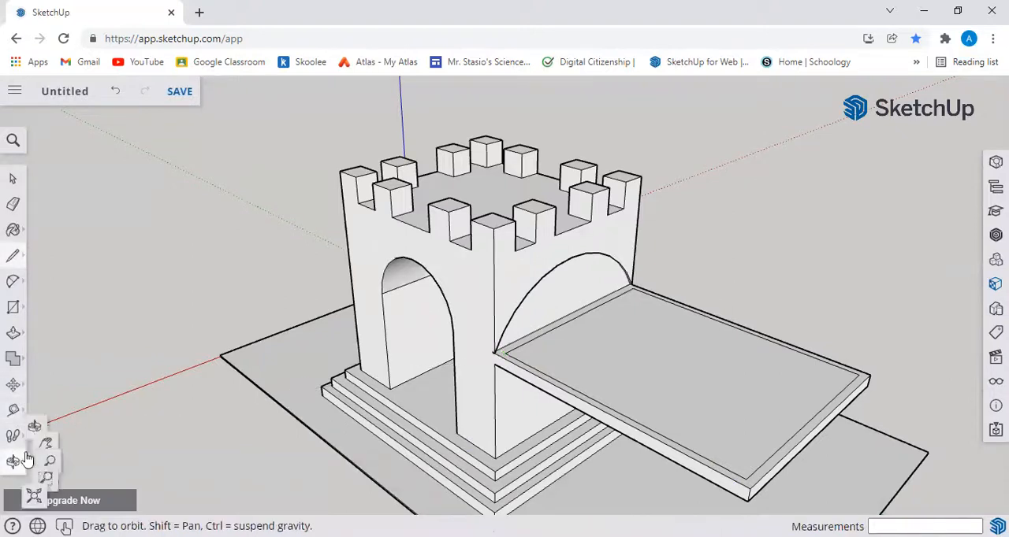
left_click(74, 462)
left_click_drag(472, 426, 406, 406)
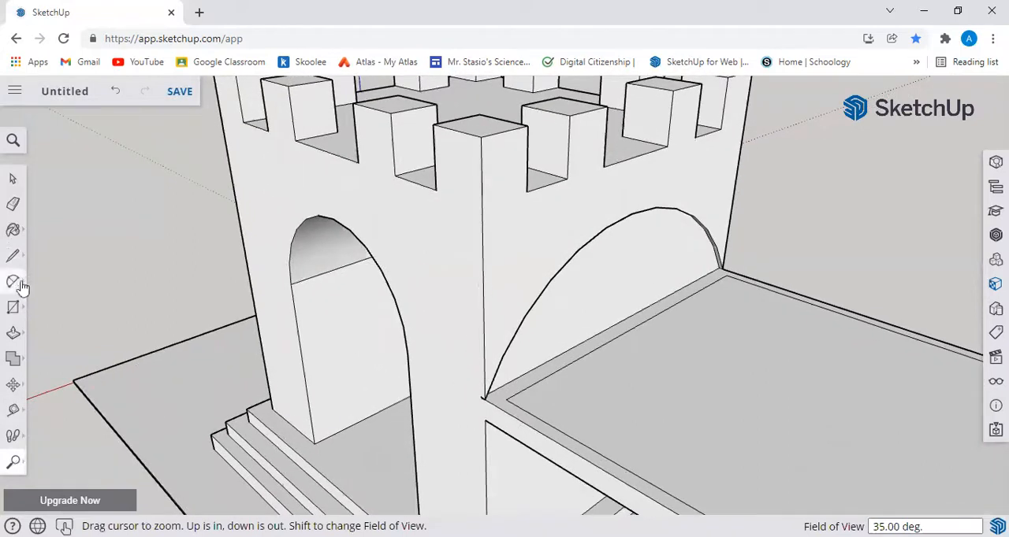
left_click(12, 254)
left_click(54, 249)
left_click(506, 399)
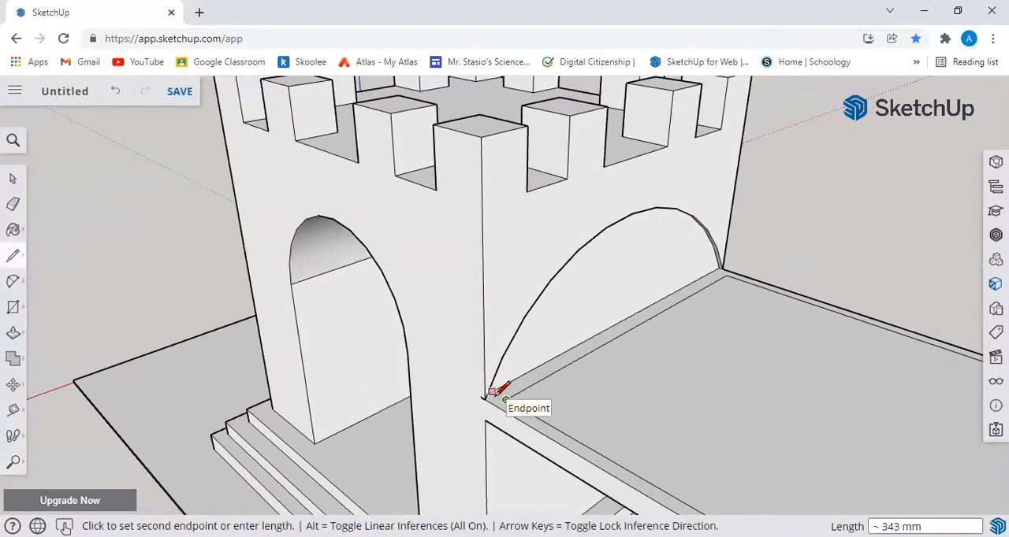
left_click(497, 393)
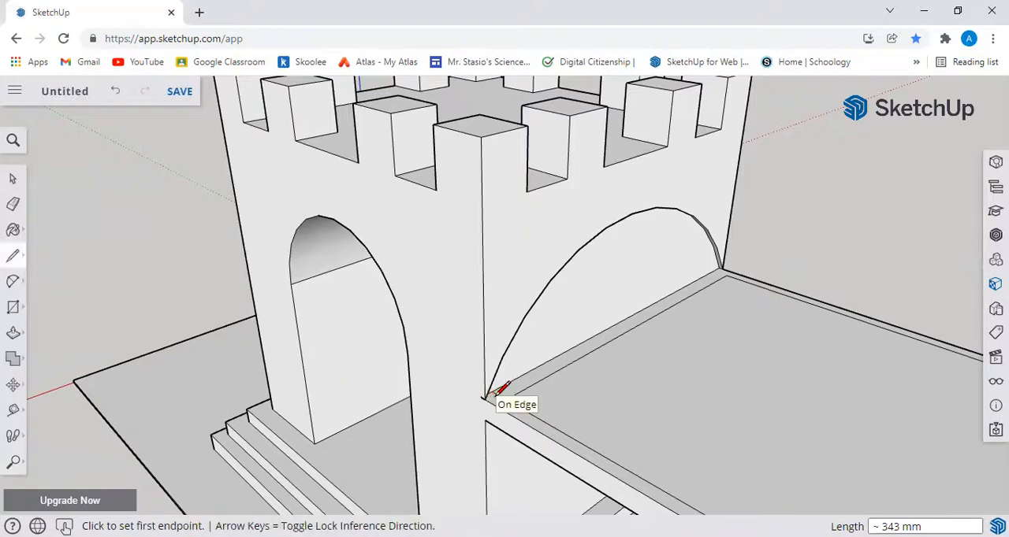
left_click(726, 274)
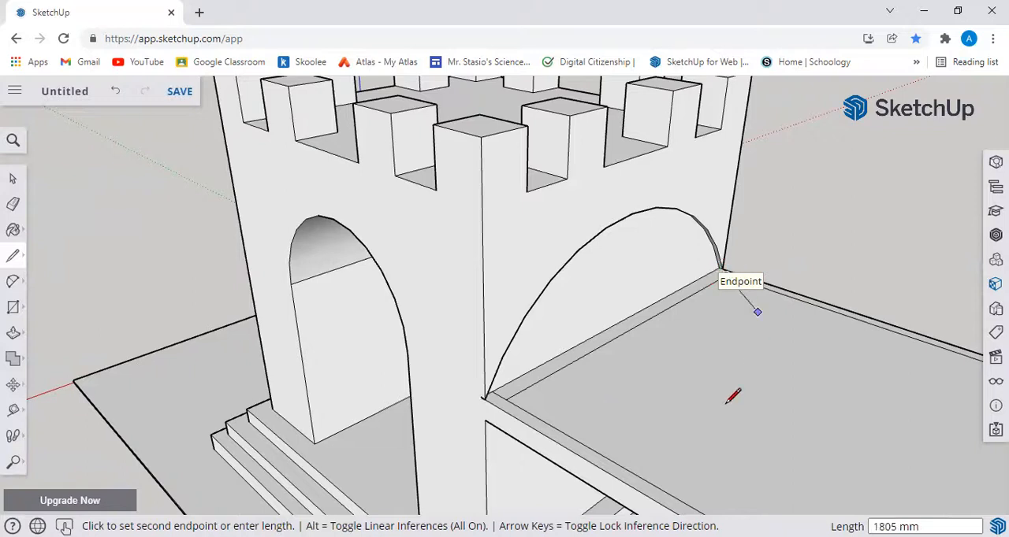
left_click(718, 263)
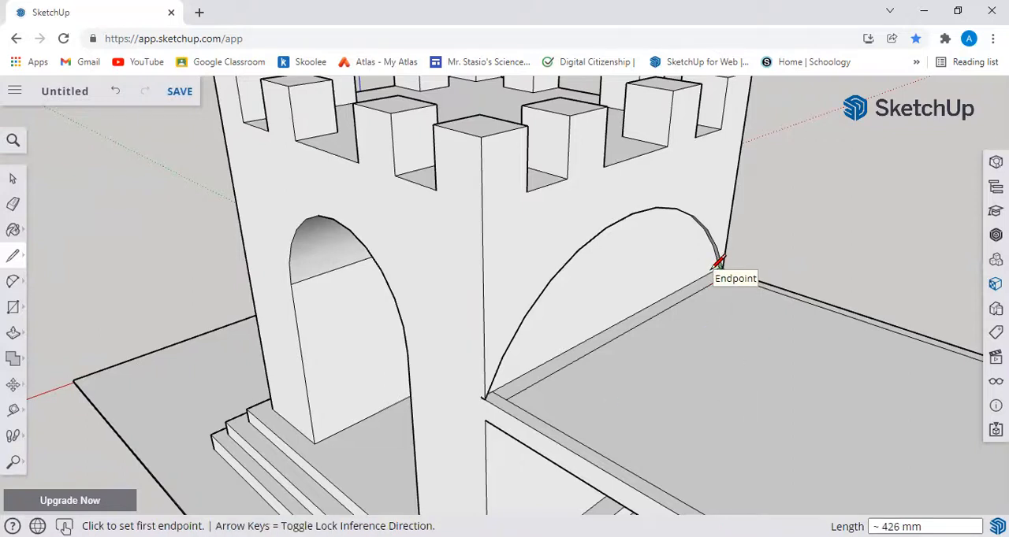
Step: Add a short diagonal at the border corner near the arched passage, and erase it together with the inner border line along the wall
middle_click_drag(857, 258, 528, 293)
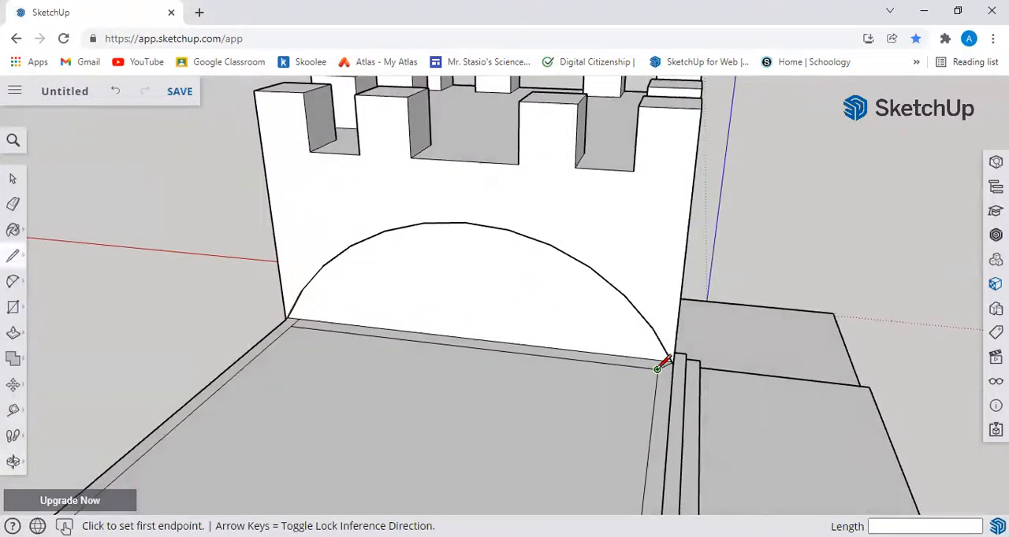
left_click(657, 368)
left_click(669, 360)
middle_click_drag(761, 389, 736, 419)
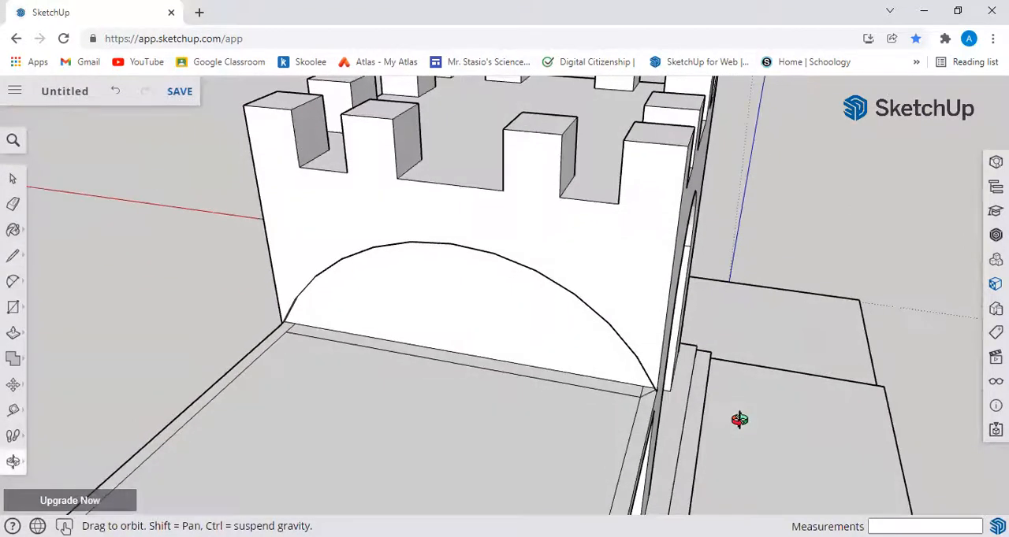
left_click(14, 205)
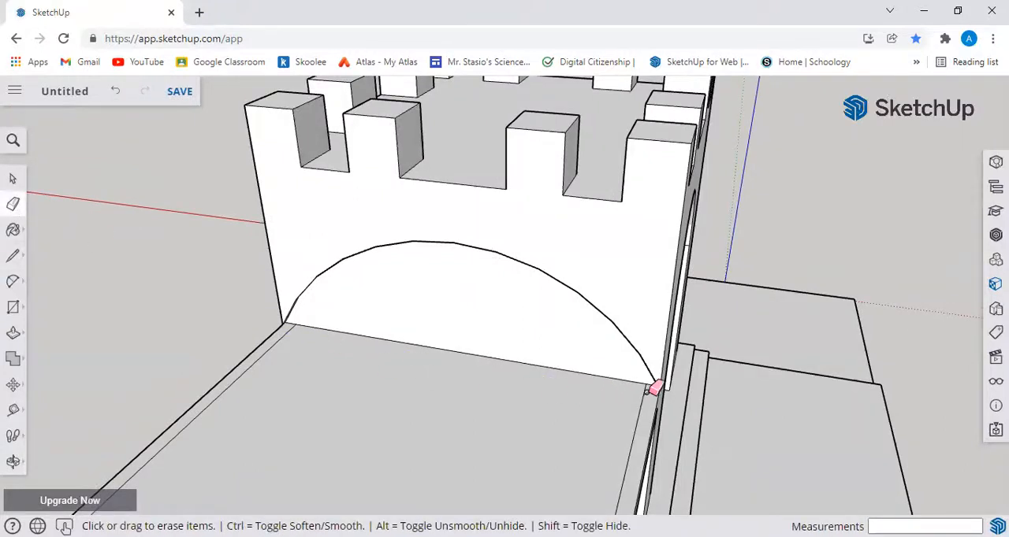
mouse_move(450, 438)
middle_mouse_down()
mouse_move(513, 371)
mouse_move(590, 354)
mouse_move(570, 368)
middle_mouse_up()
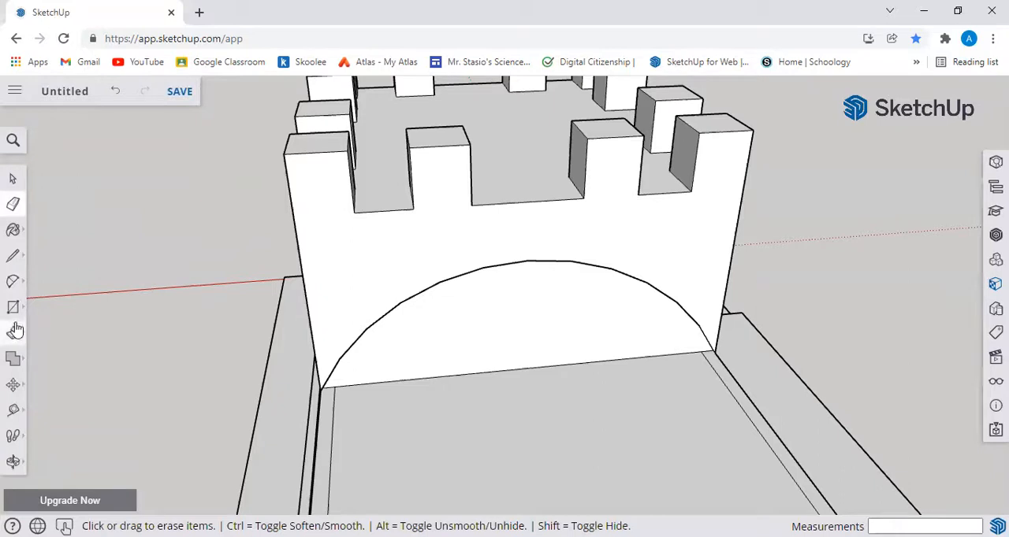
Step: Draw a second arc inside the first, between the border's inner ends at the wall, with a bulge of about 2131 mm
left_click(13, 281)
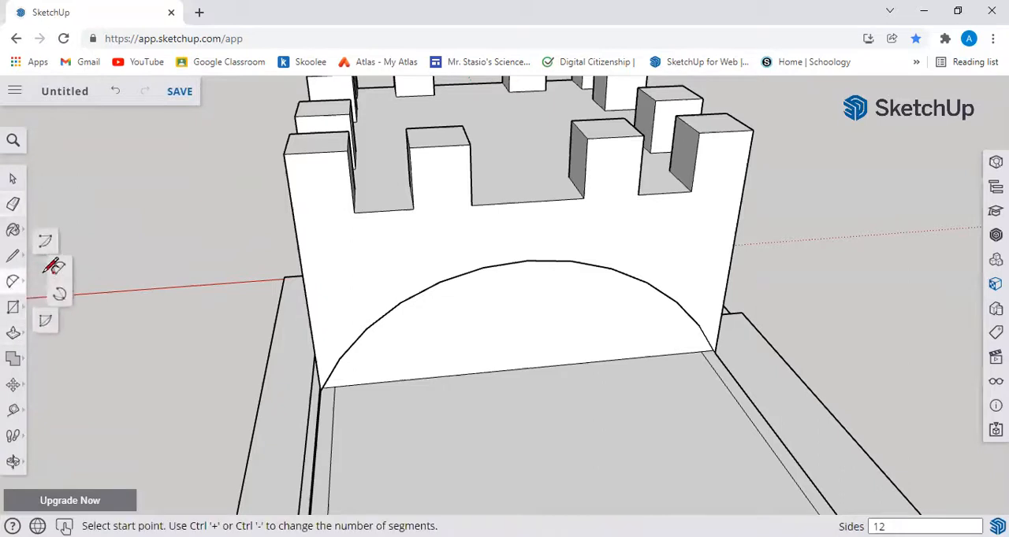
left_click(335, 386)
left_click(702, 350)
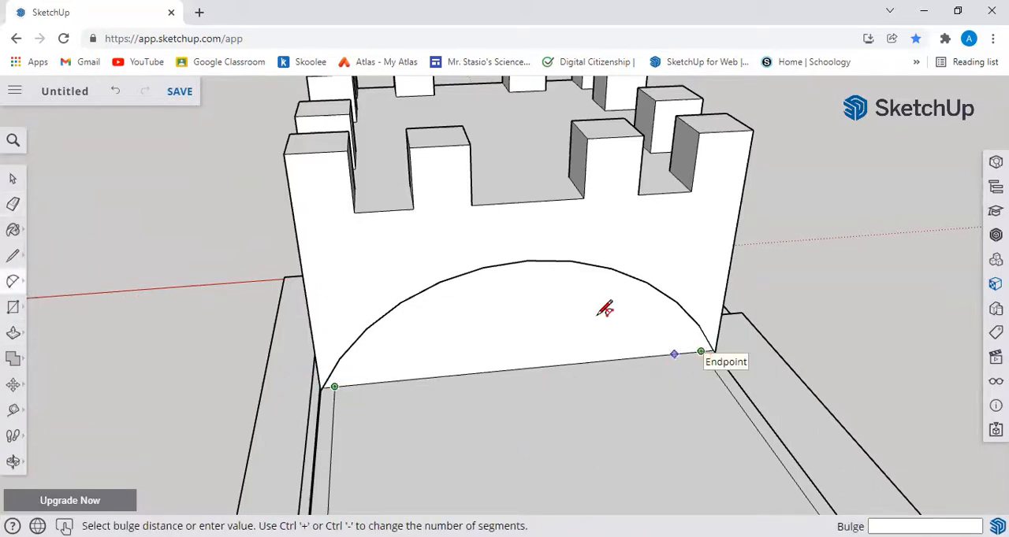
left_click(575, 260)
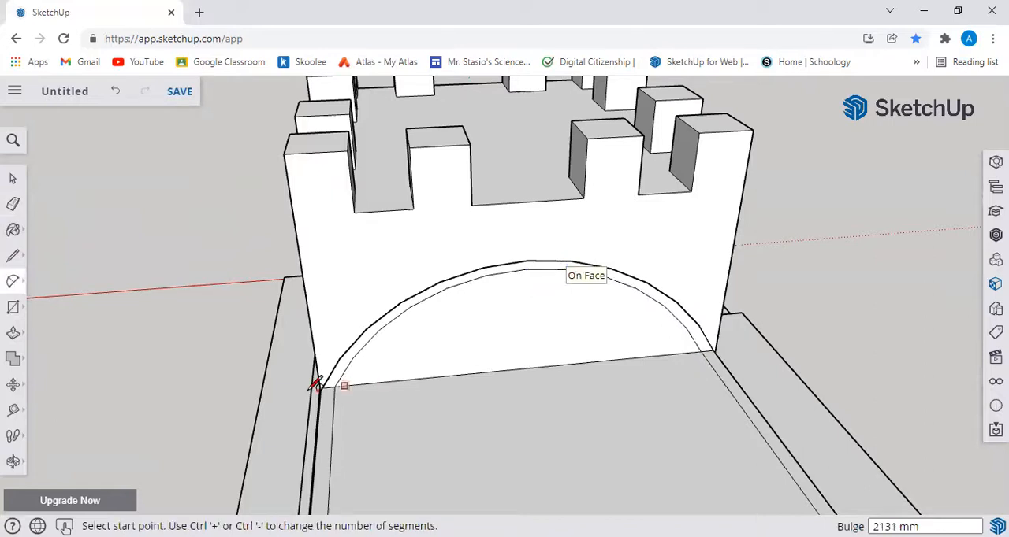
middle_click_drag(457, 403, 499, 316)
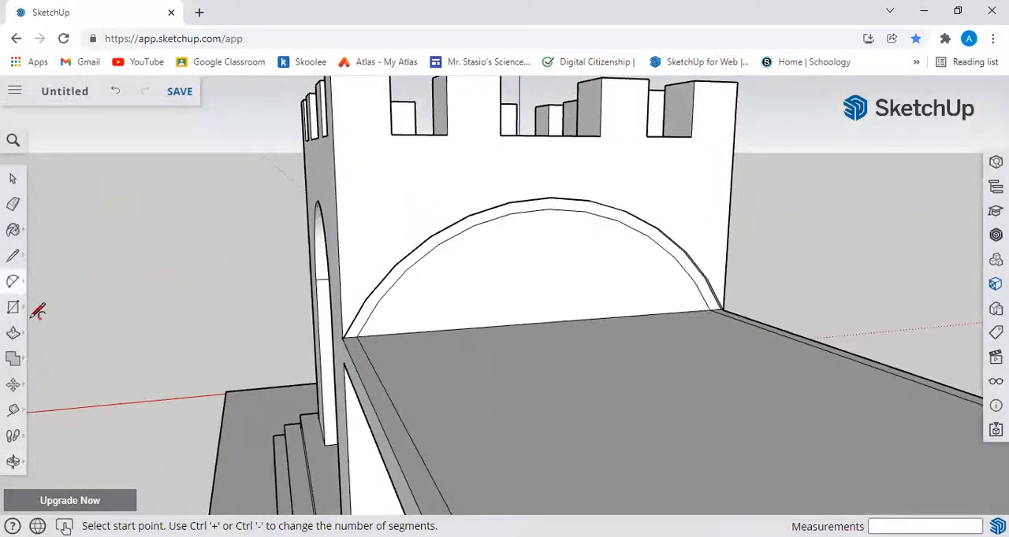
Step: Pull the narrow band between the two arcs outward about 90 mm, flush with the surrounding side wall
left_click(13, 336)
left_click(370, 398)
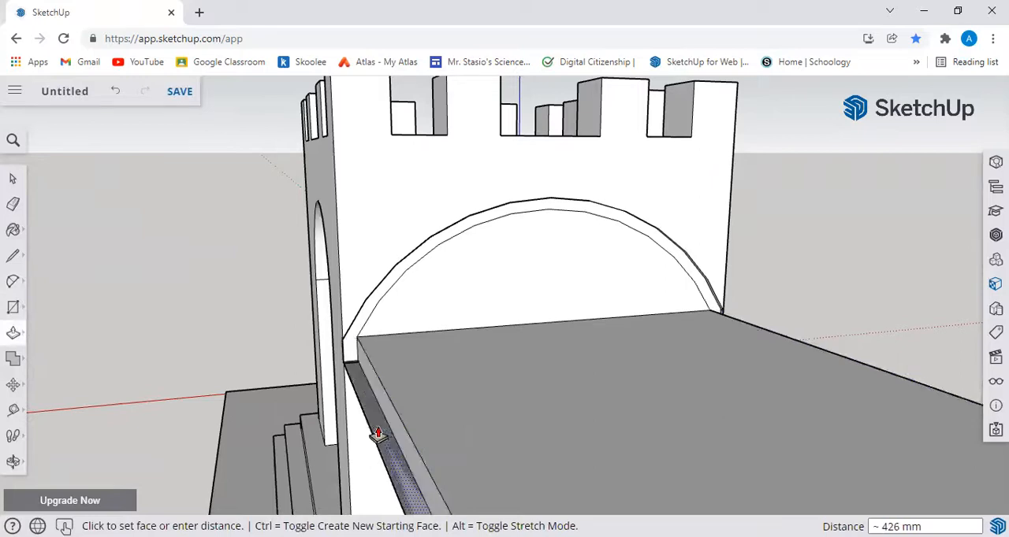
left_click(371, 367)
middle_click_drag(421, 403, 357, 280)
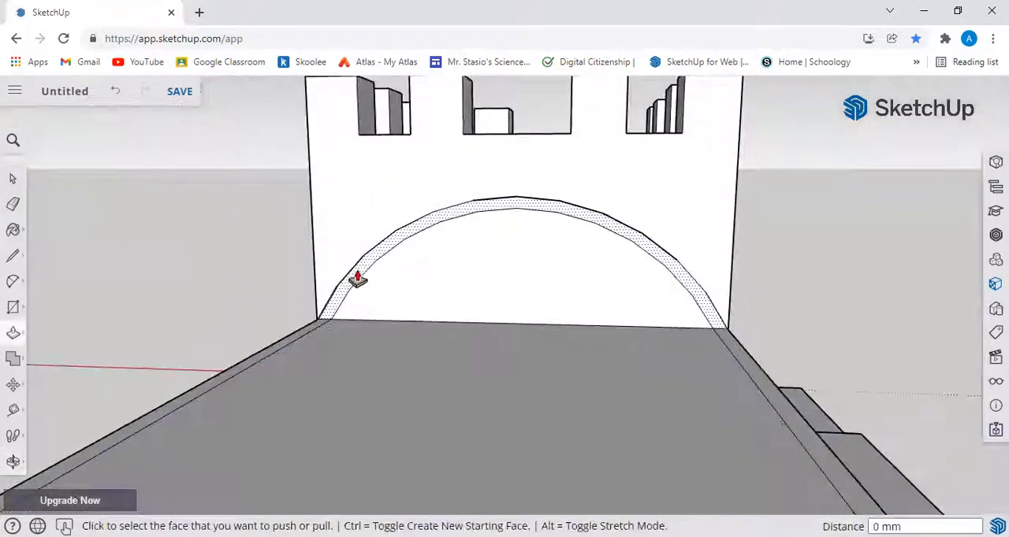
left_click(371, 272)
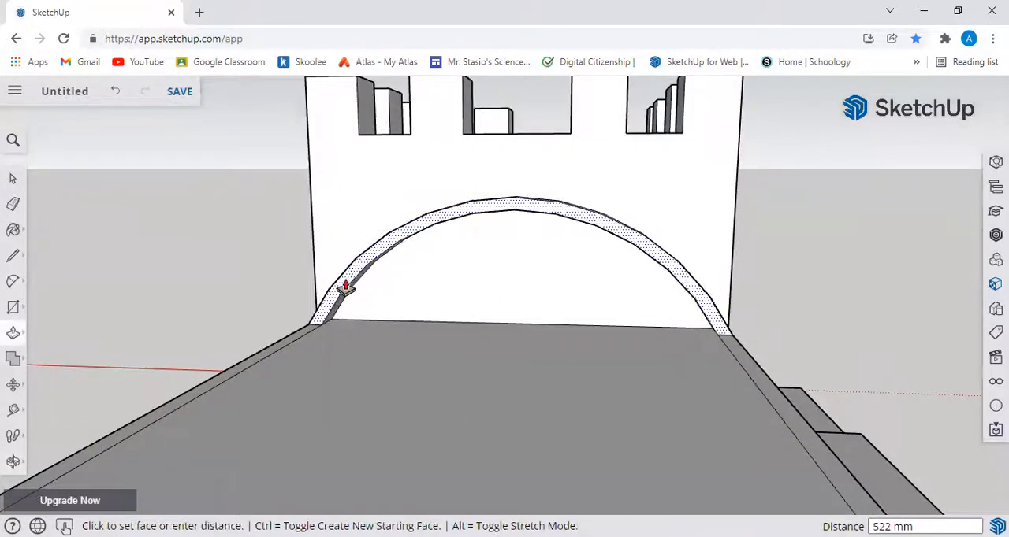
left_click(345, 235)
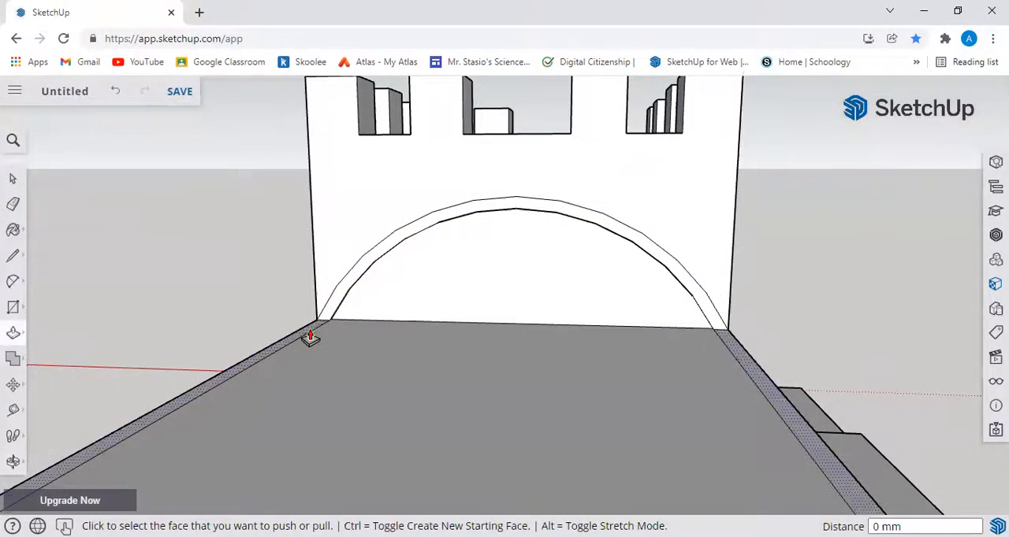
Step: Try pushing the inner arched face about 3635 mm into the tower
left_click(310, 337)
left_click(379, 319)
left_click(381, 307)
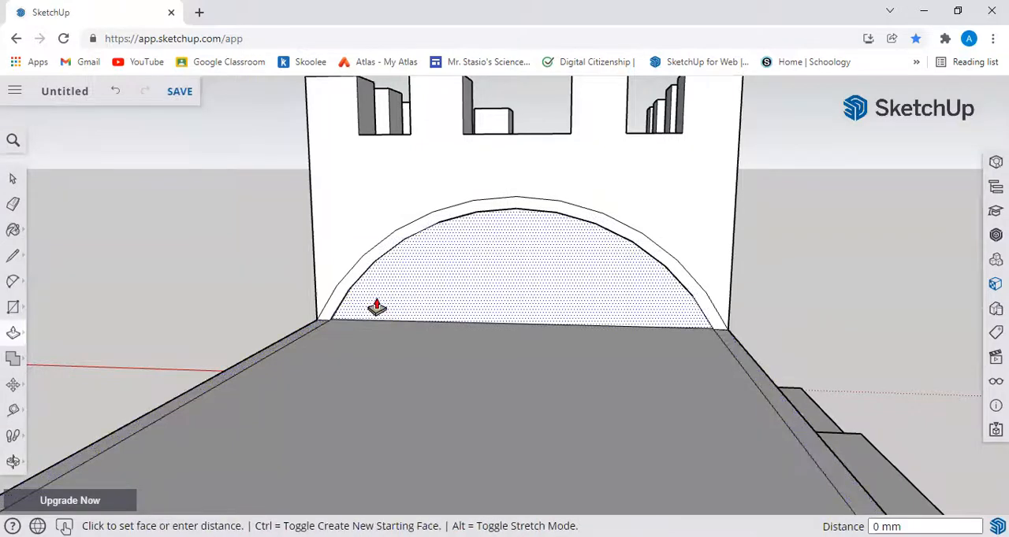
left_click(402, 292)
middle_click_drag(417, 351, 534, 292)
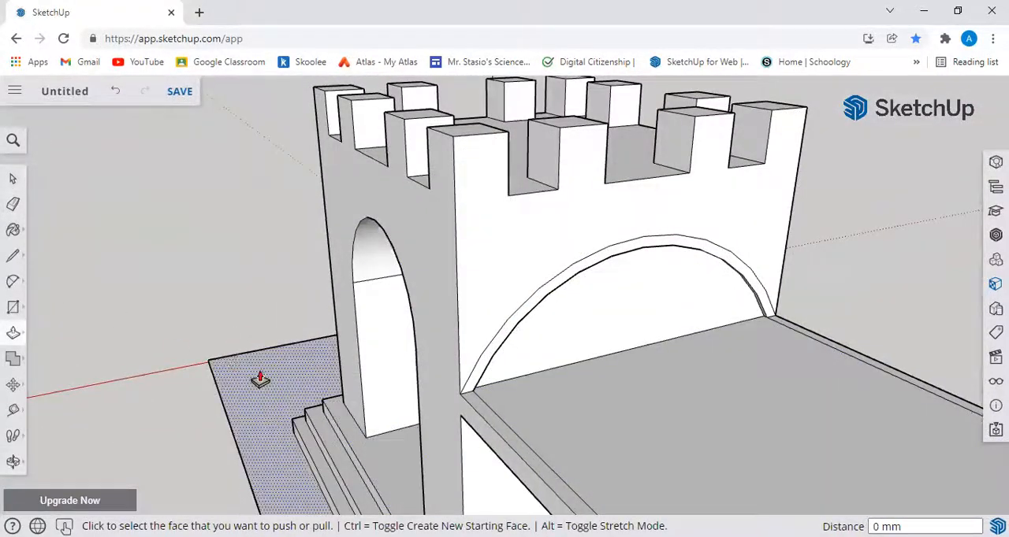
mouse_move(796, 438)
middle_mouse_down()
mouse_move(471, 375)
mouse_move(338, 433)
mouse_move(916, 452)
mouse_move(880, 410)
mouse_move(891, 450)
mouse_move(850, 469)
middle_mouse_up()
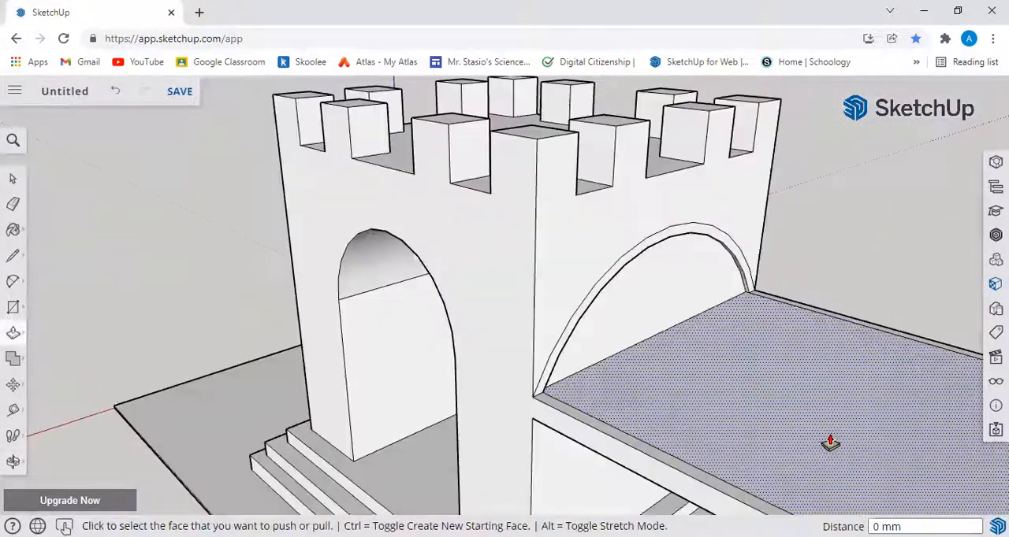
left_click(13, 334)
left_click(14, 436)
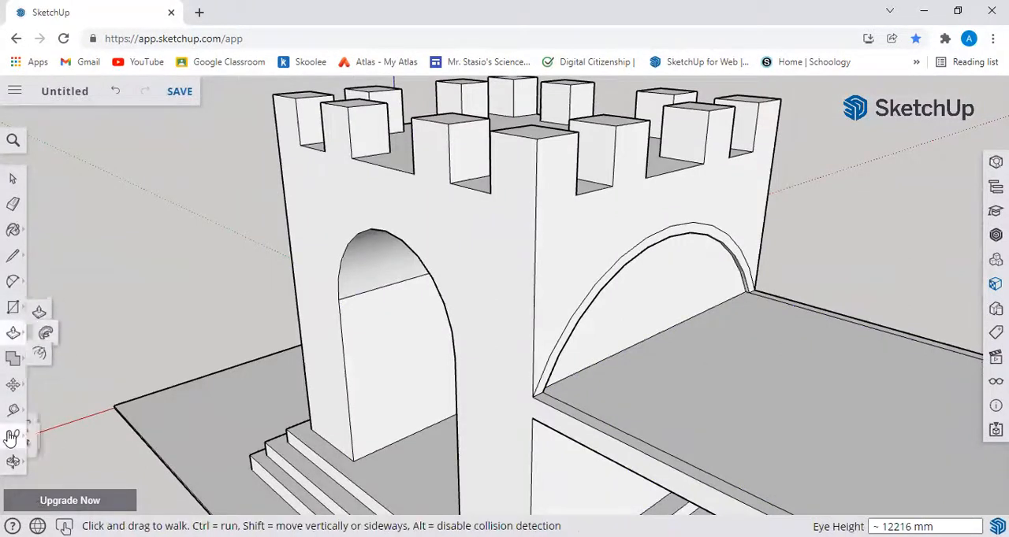
left_click(13, 386)
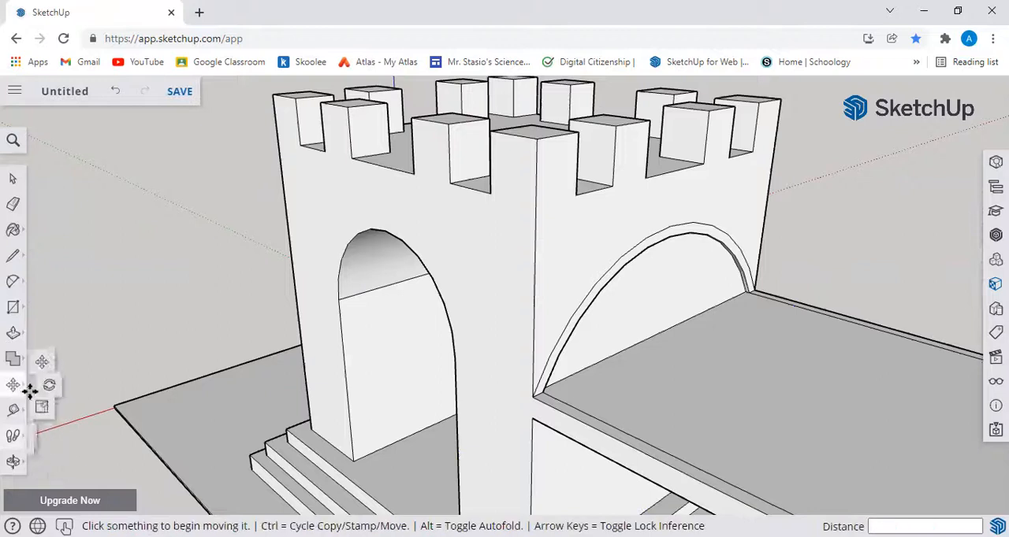